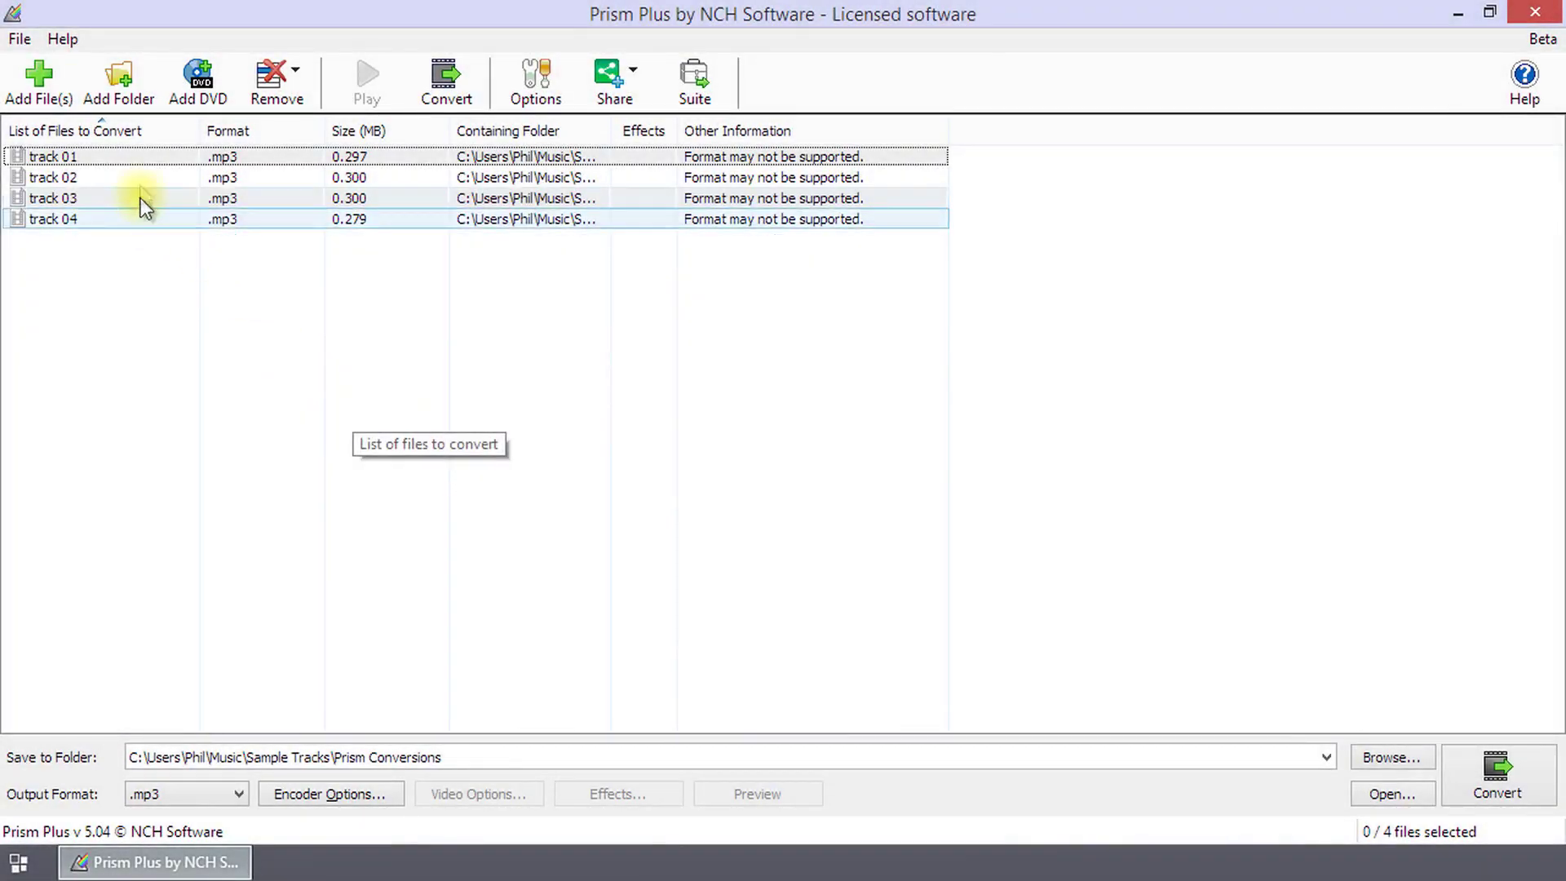
# Enter NCH Software as track 01's Copyright tag in the Tag Editor and confirm with OK
pyautogui.click(145, 155)
pyautogui.rightClick(145, 155)
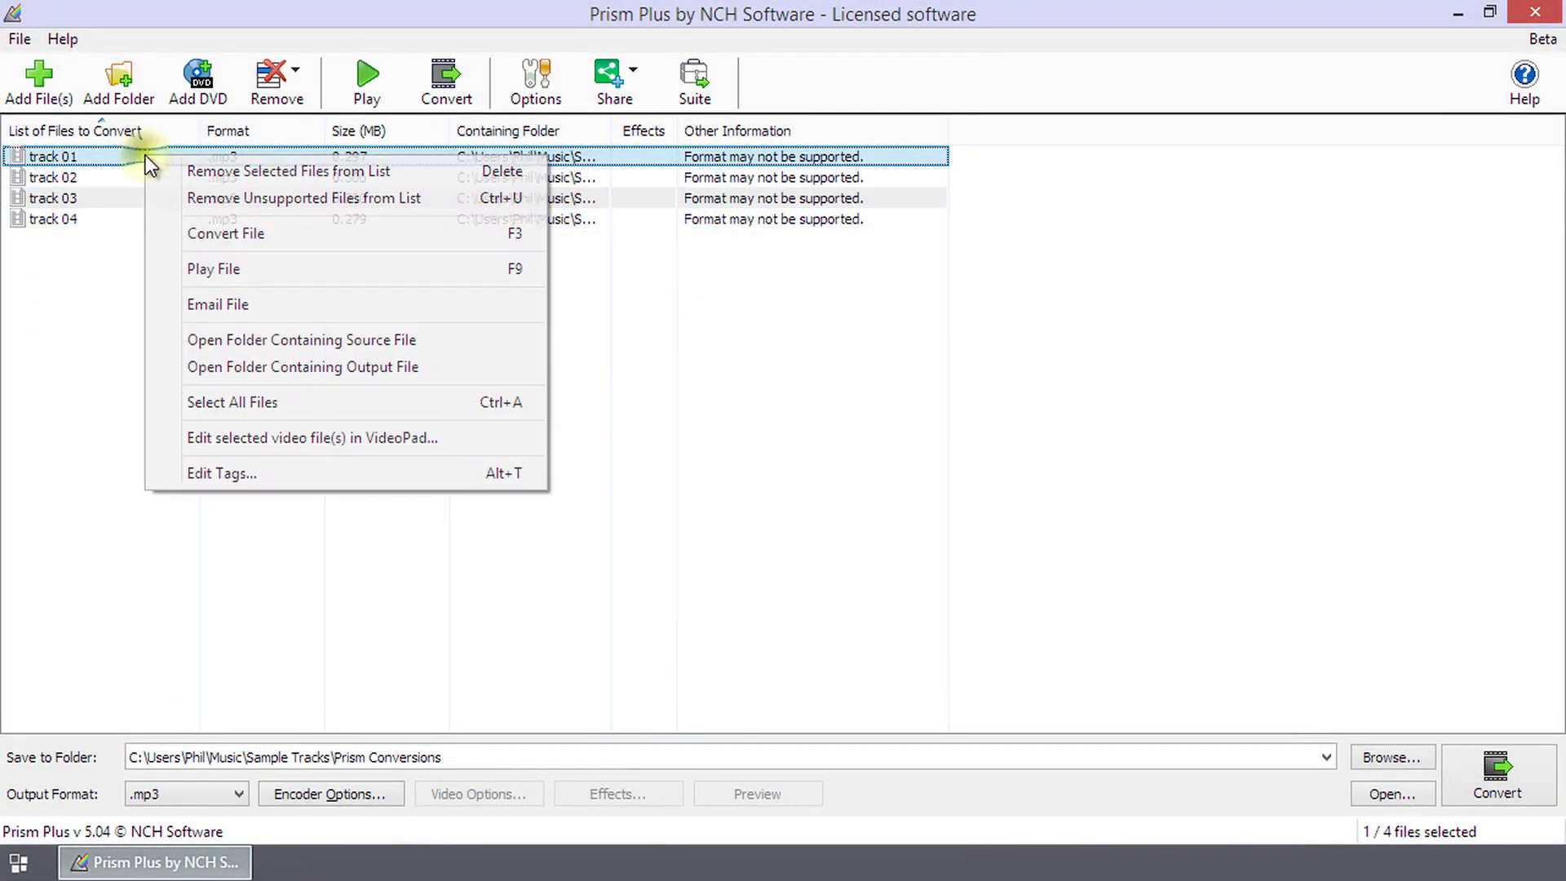
pyautogui.click(216, 470)
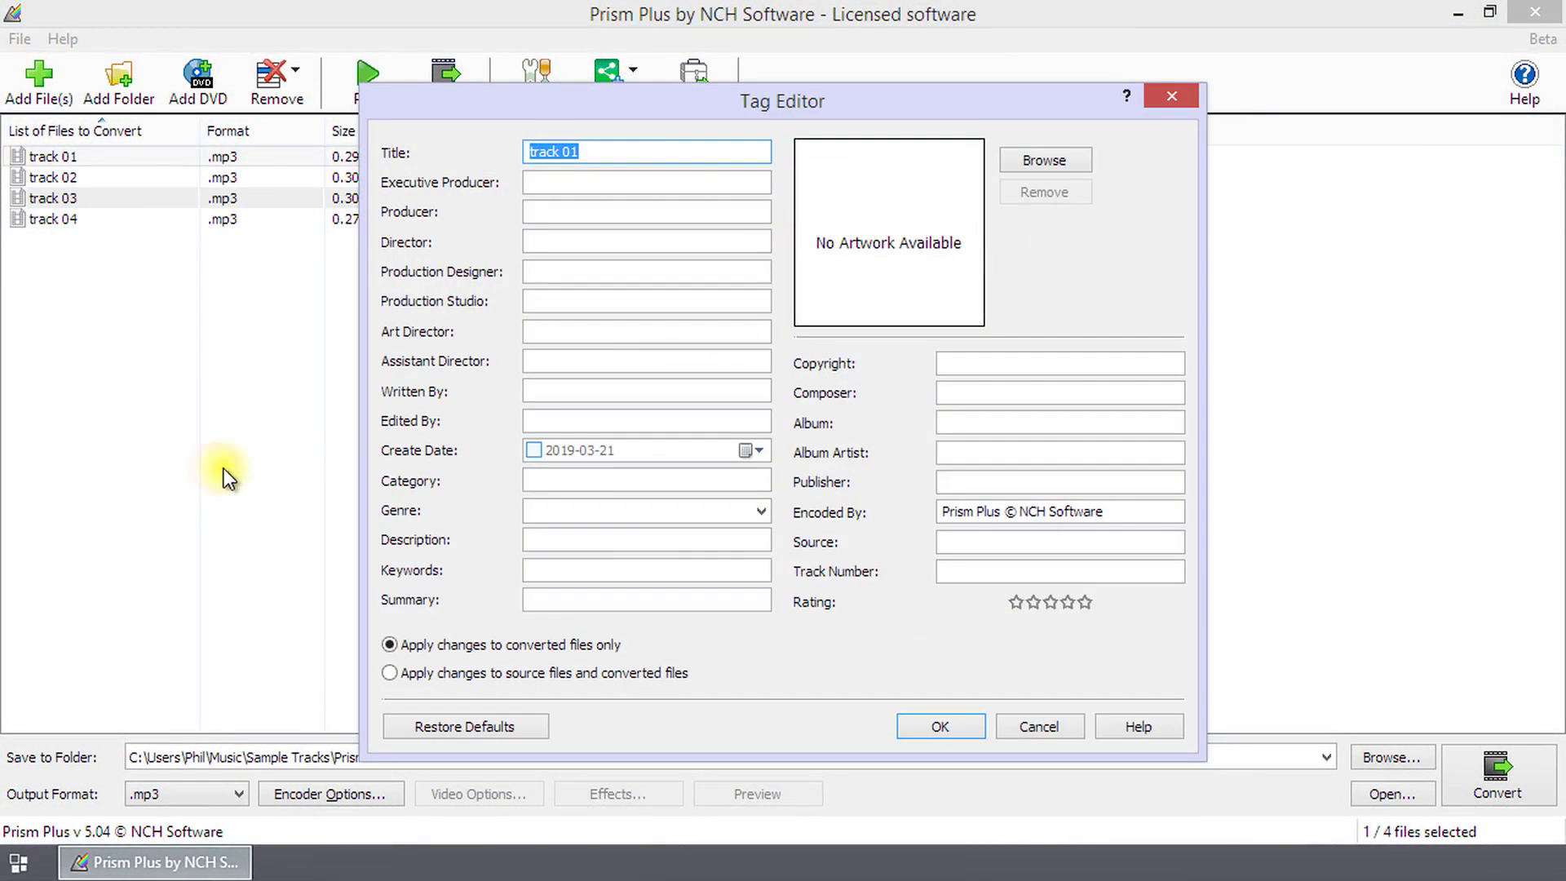
pyautogui.click(971, 361)
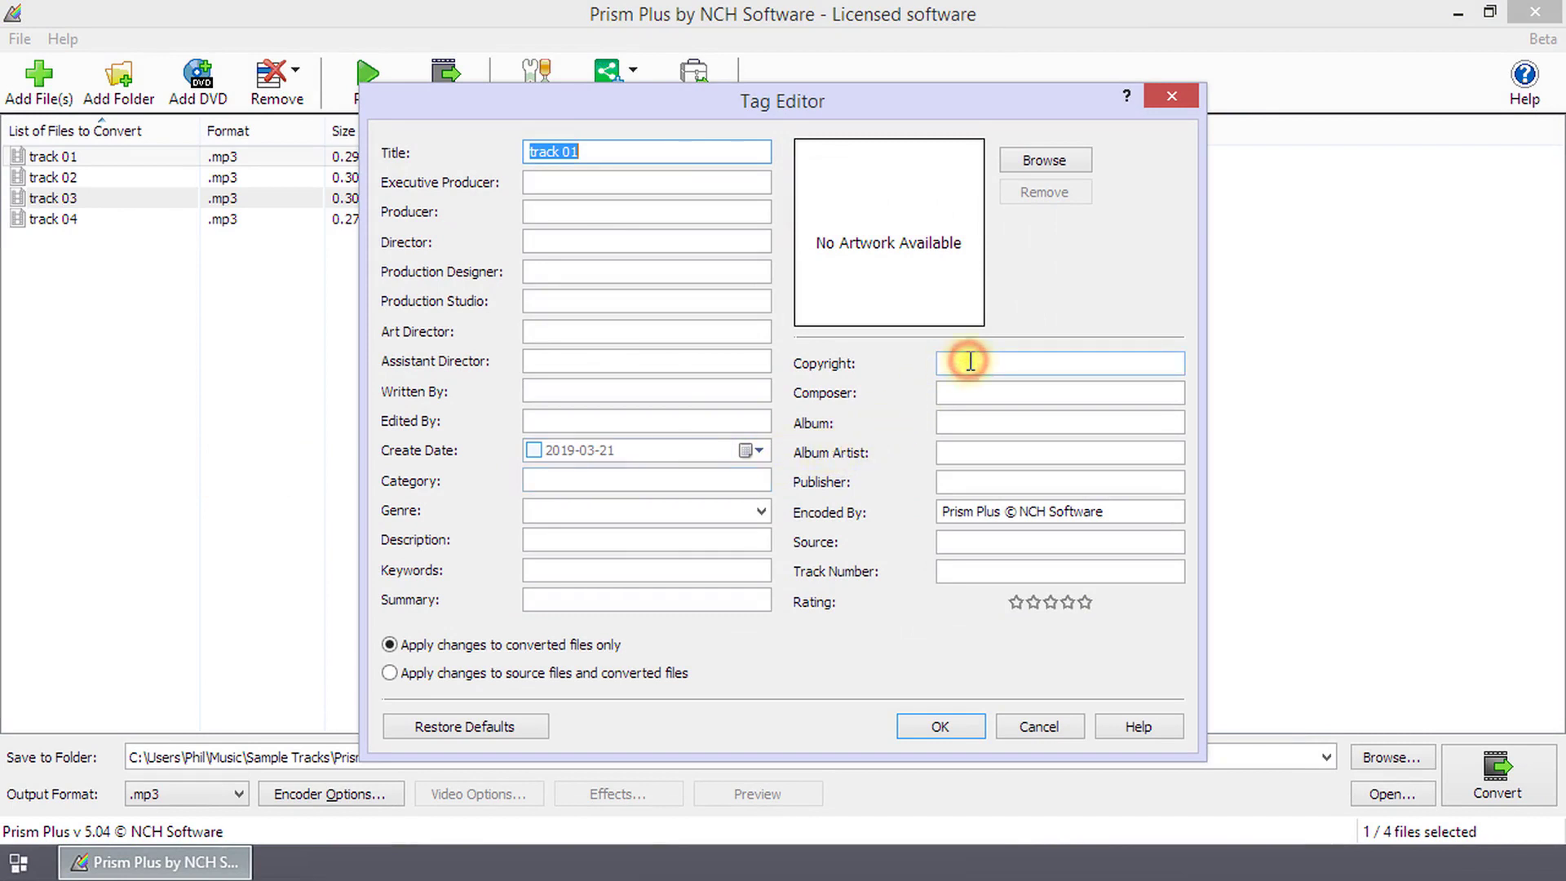
pyautogui.write('NCH S')
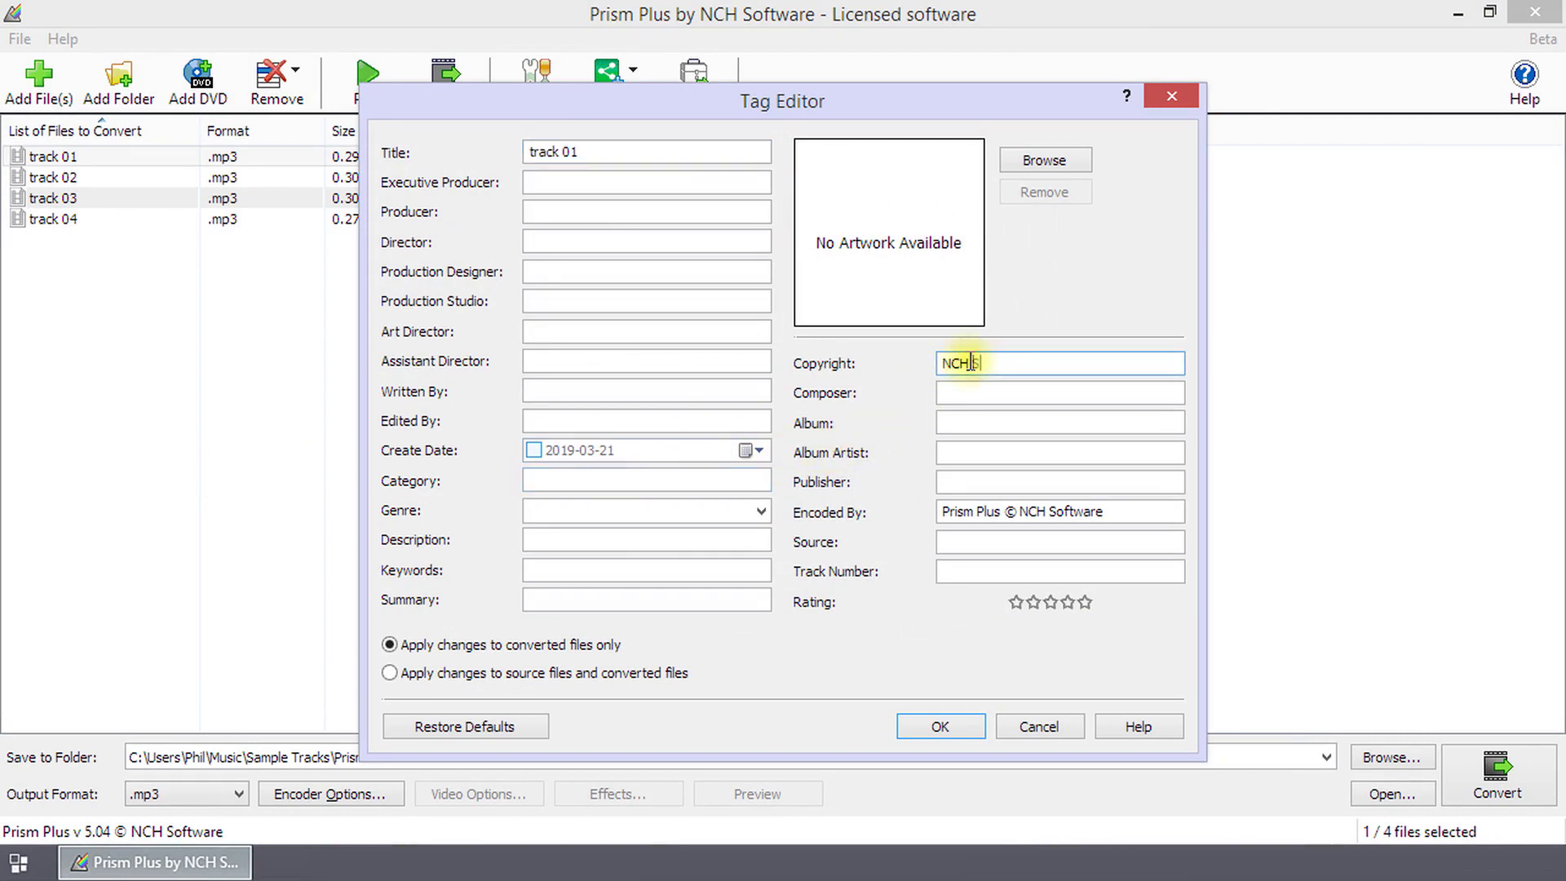
pyautogui.write('oftware')
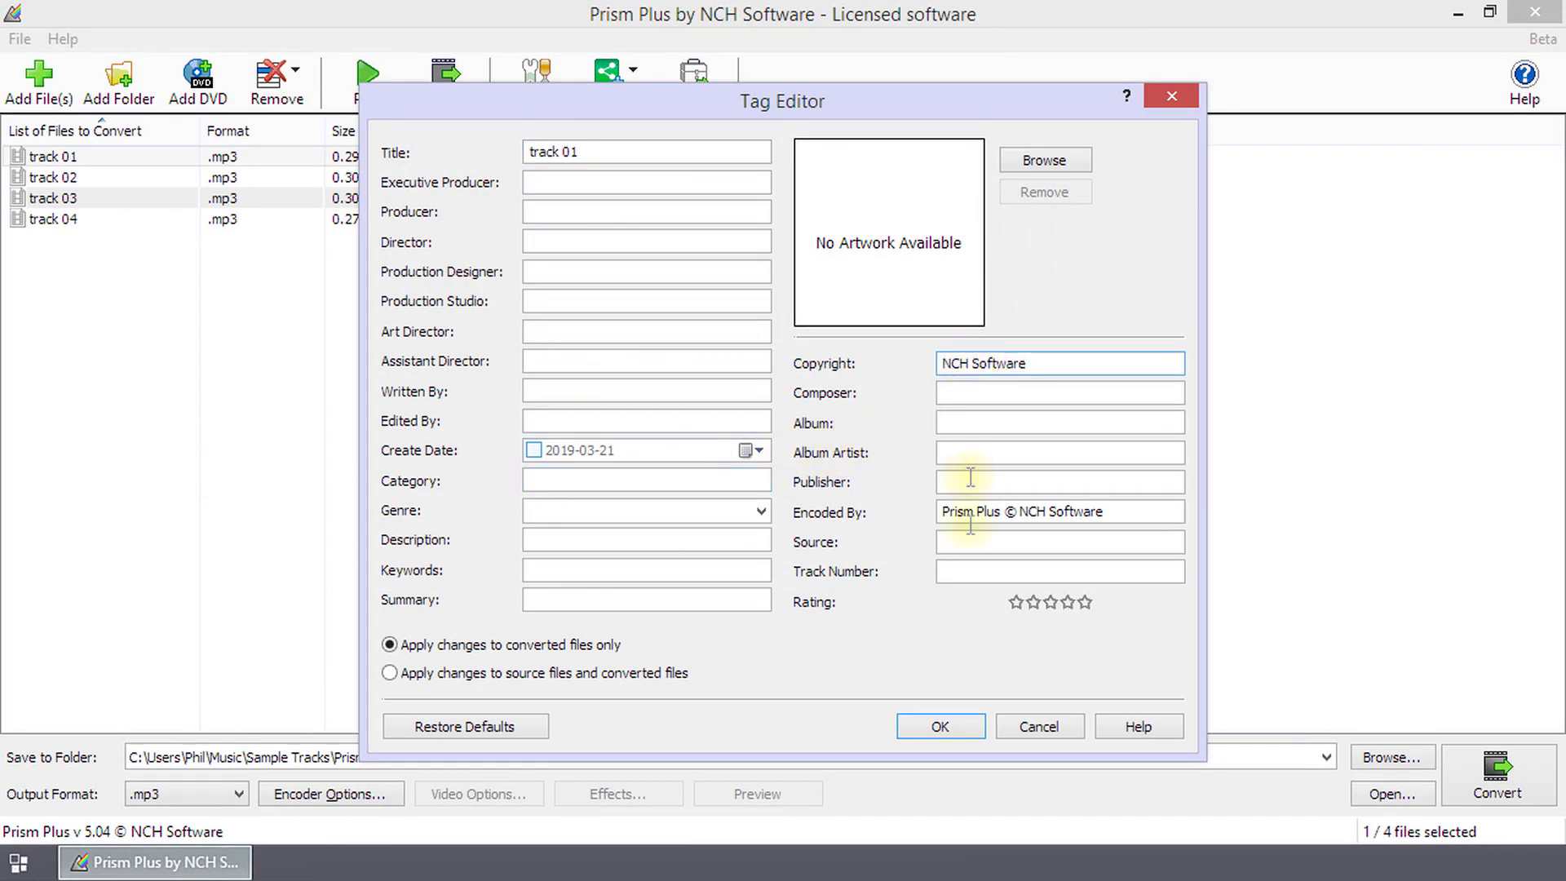
pyautogui.click(951, 730)
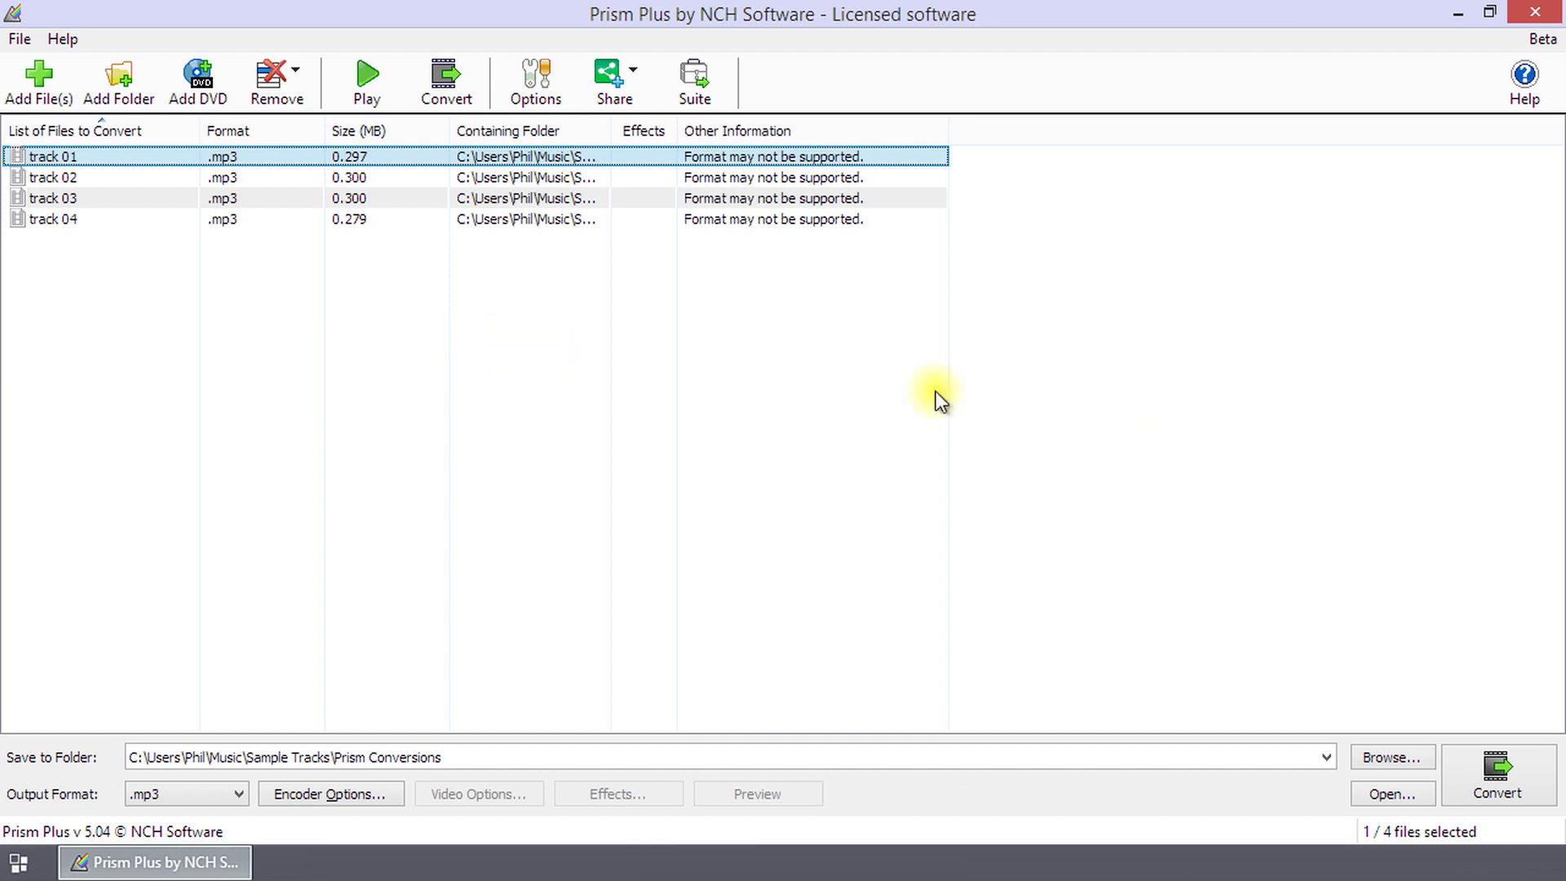
# Convert the selected track 01 so it is saved as track 01.mp3
pyautogui.click(1482, 766)
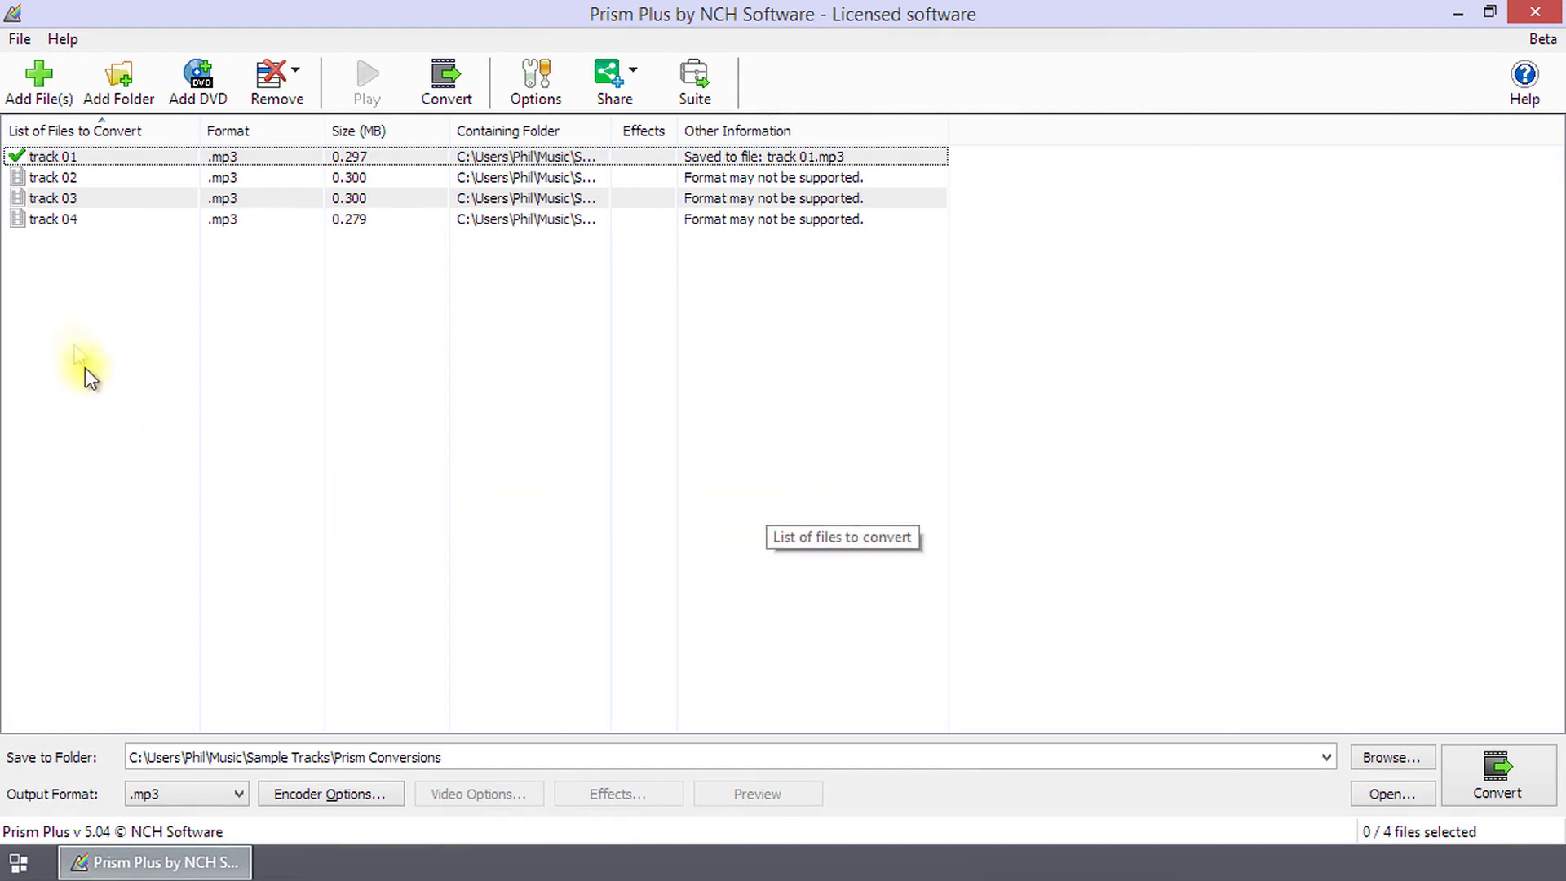
# Open track 02's Tag Editor, change the apply-changes option, and select the current title text
pyautogui.rightClick(72, 174)
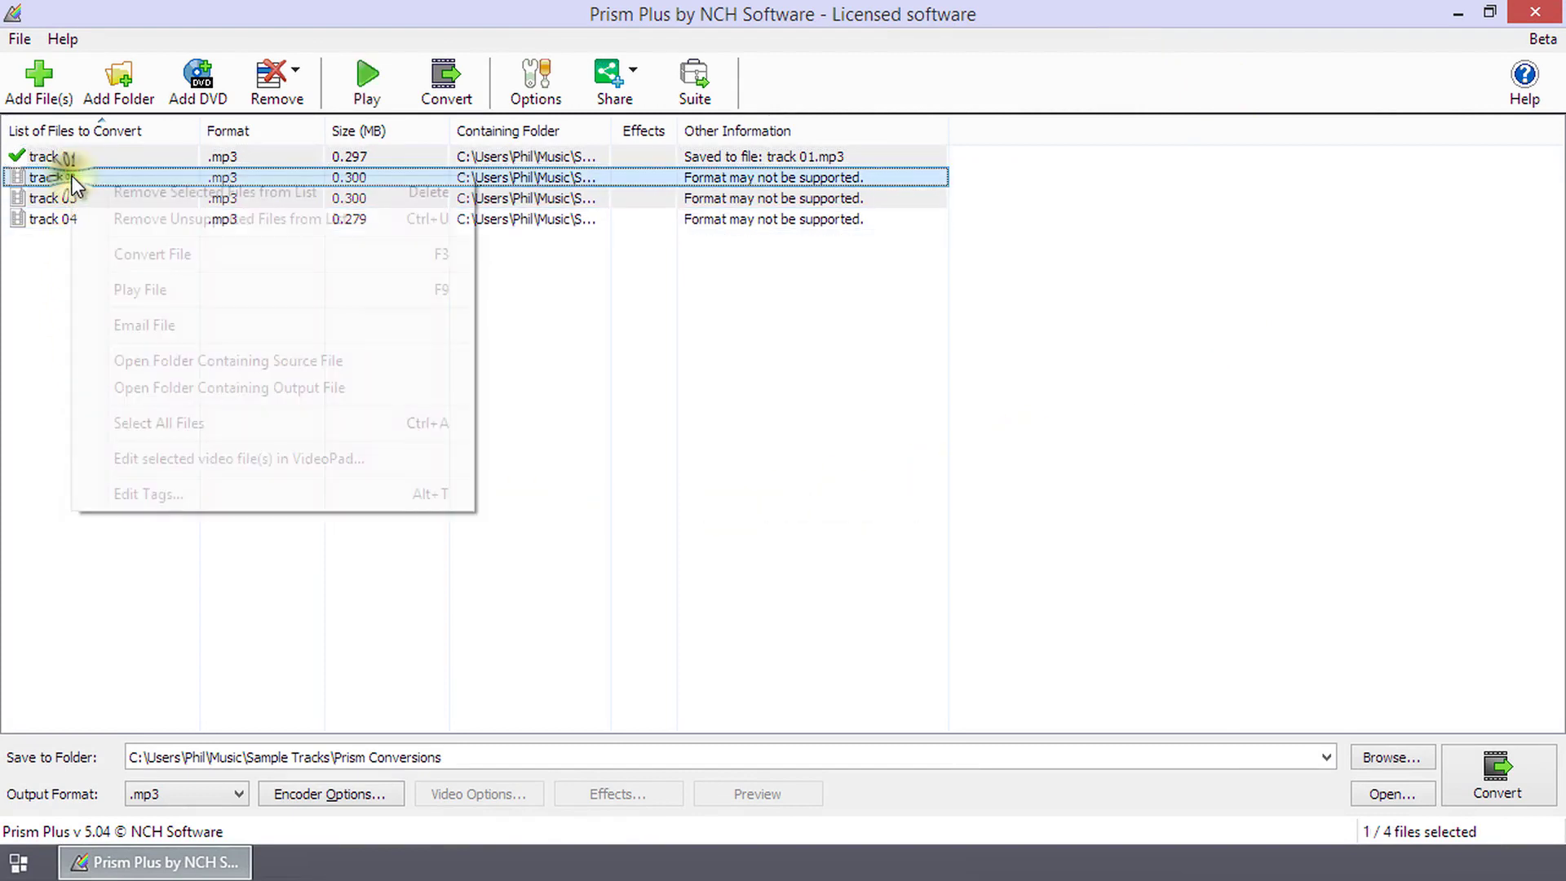
pyautogui.click(155, 494)
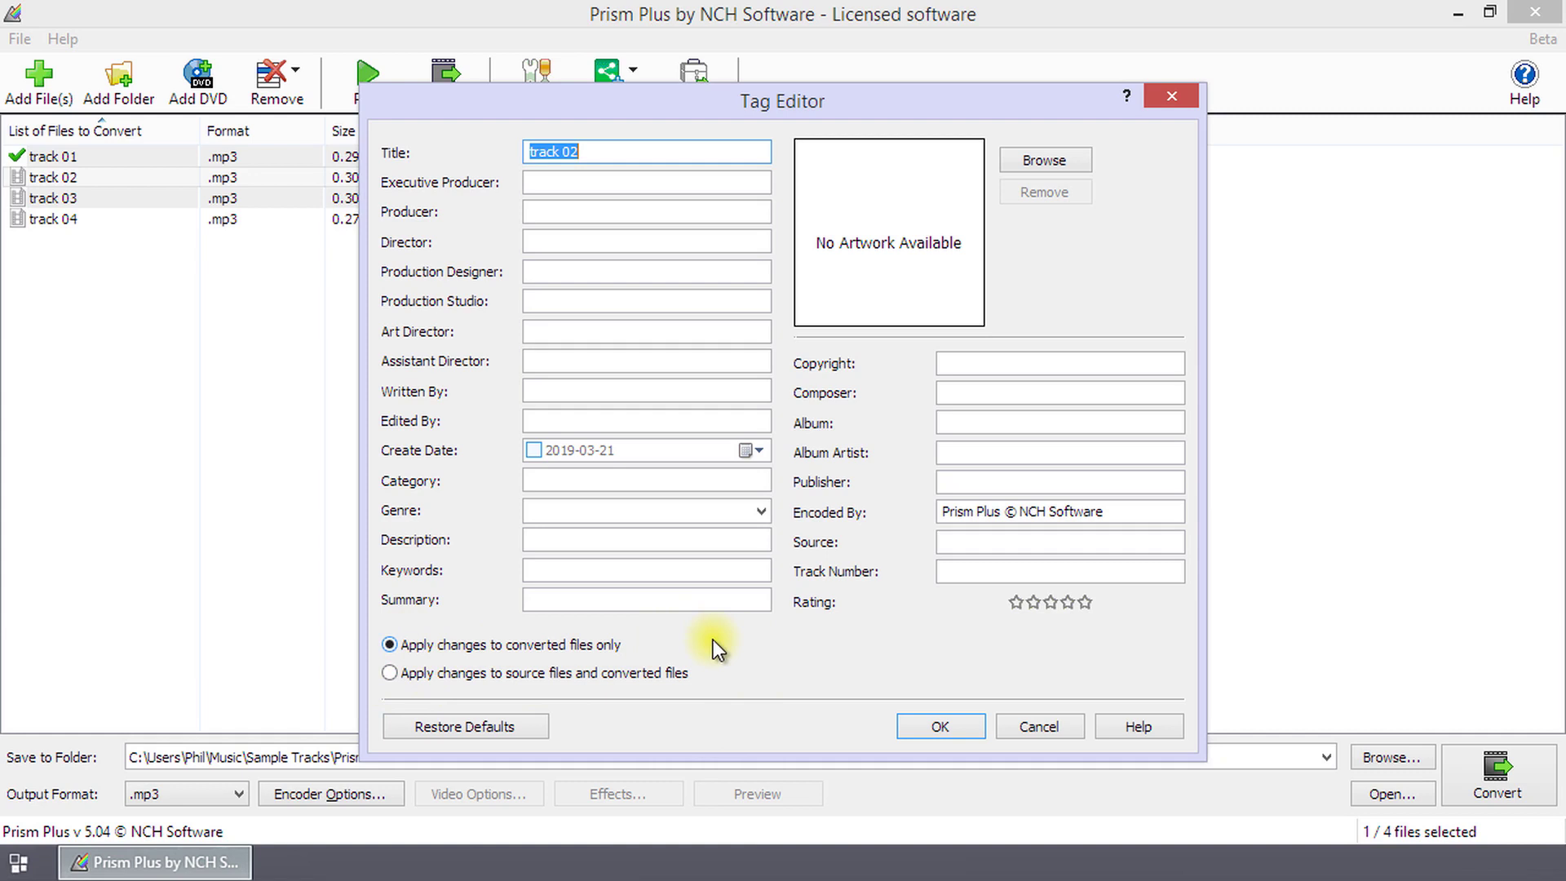
pyautogui.click(390, 673)
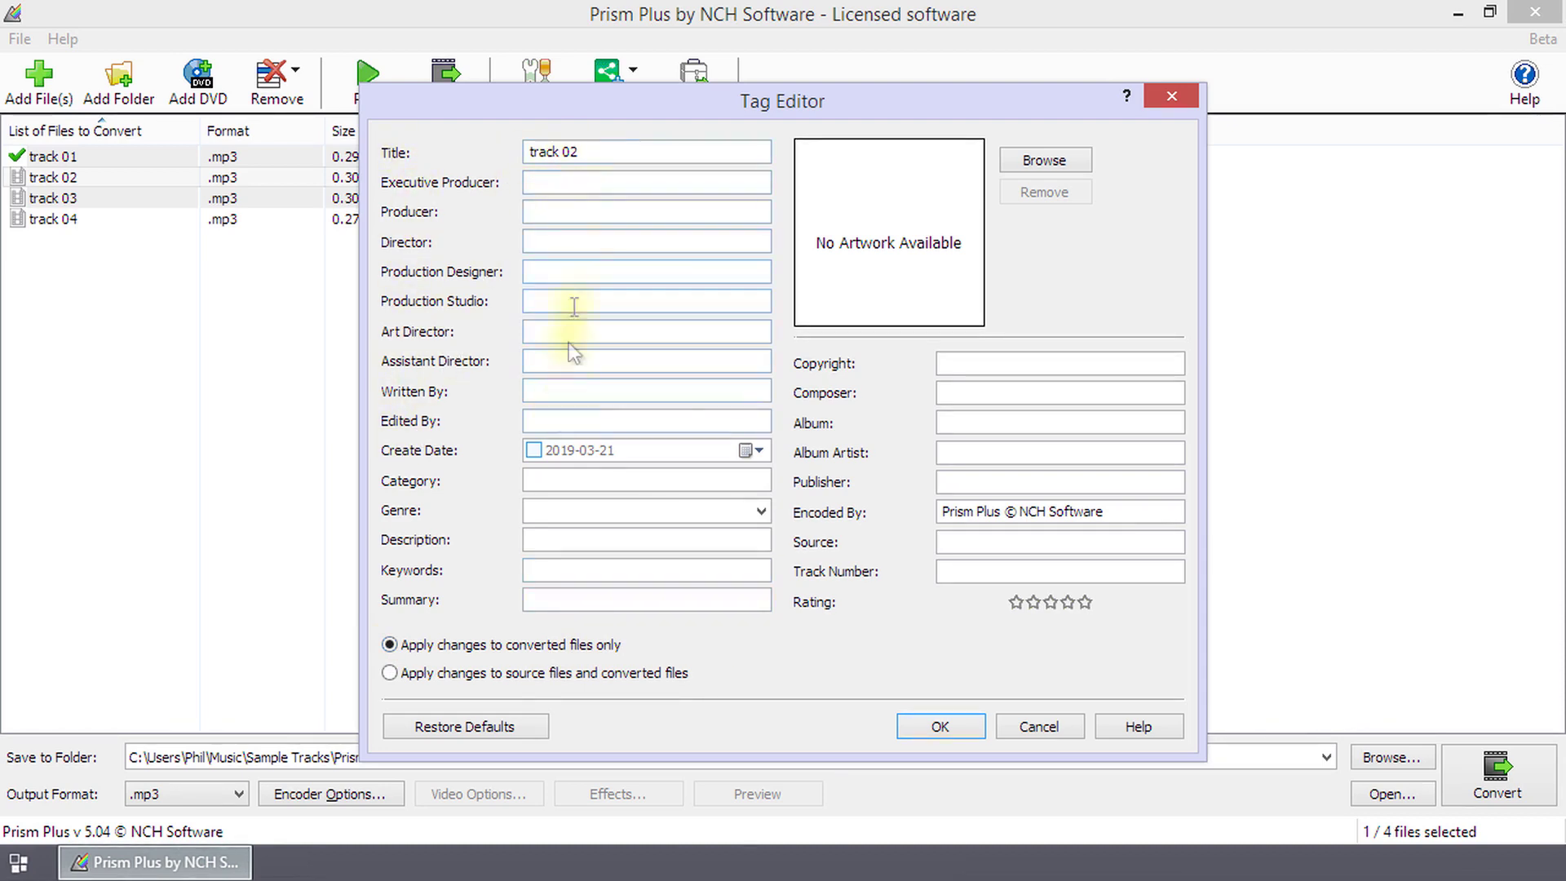
pyautogui.moveTo(598, 151); pyautogui.dragTo(447, 152)
# Tag track 02 with title Track 02, copyright NCH Software, date 21 March 2019, genre Educational
pyautogui.write('Track 02')
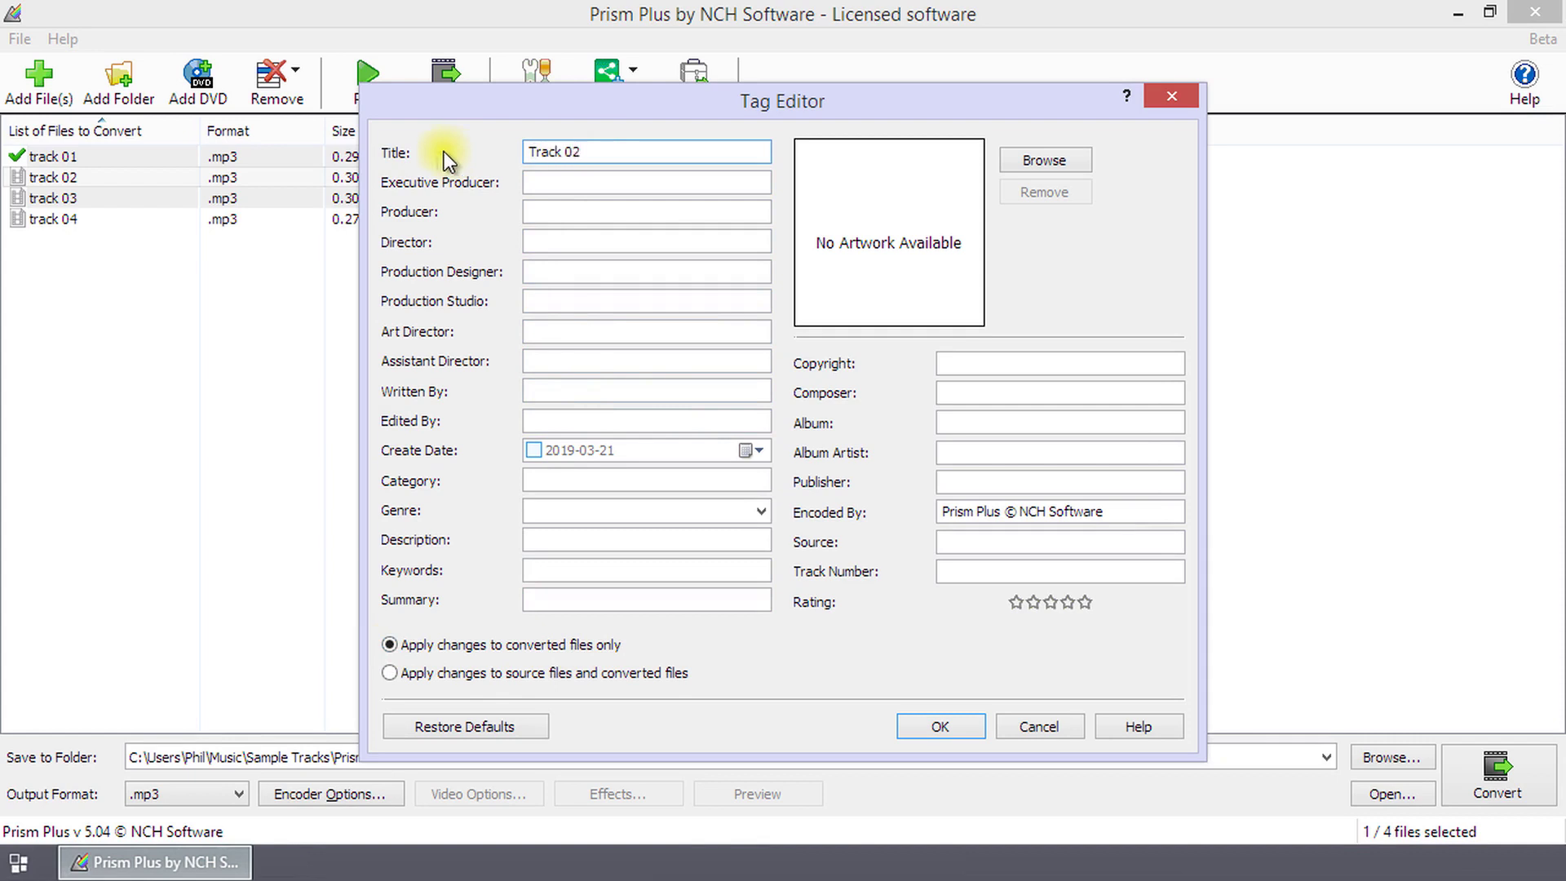
pyautogui.click(1001, 364)
pyautogui.write('NCH Software')
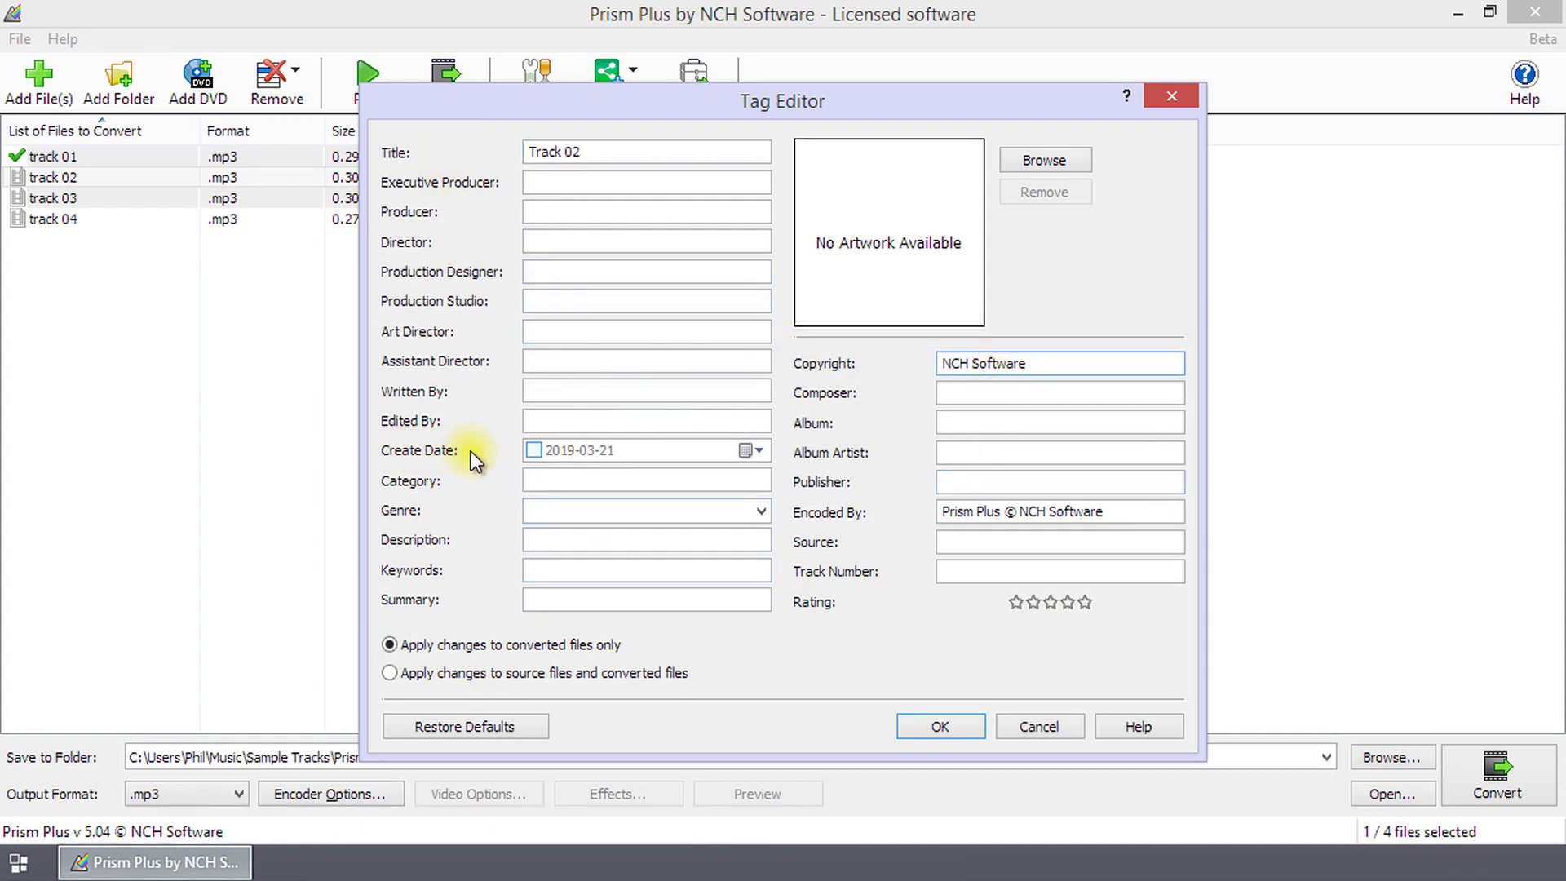
pyautogui.click(767, 451)
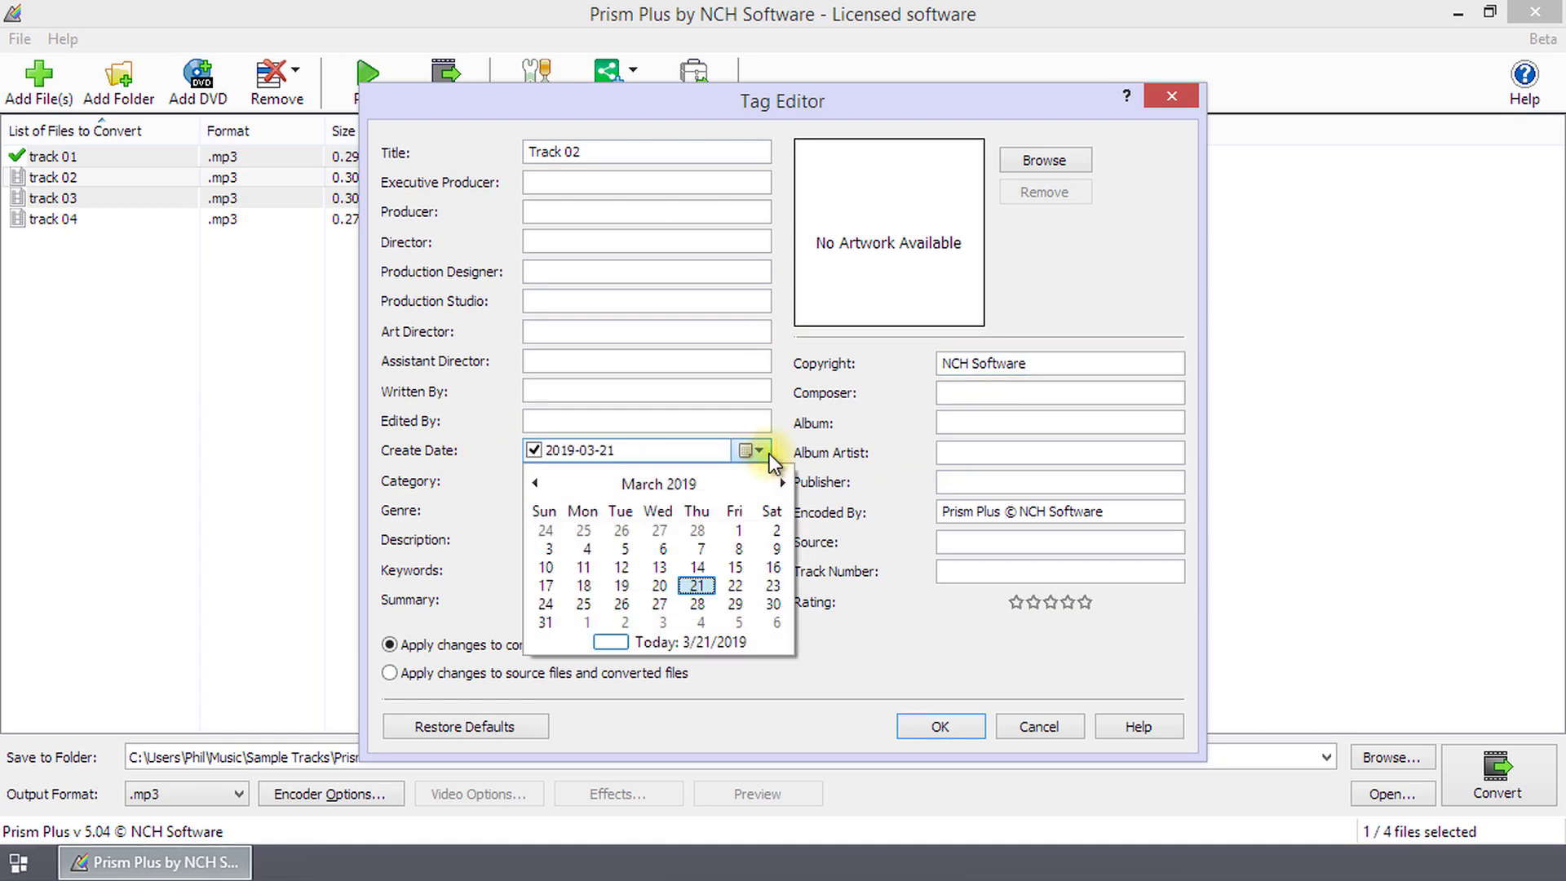
pyautogui.click(697, 585)
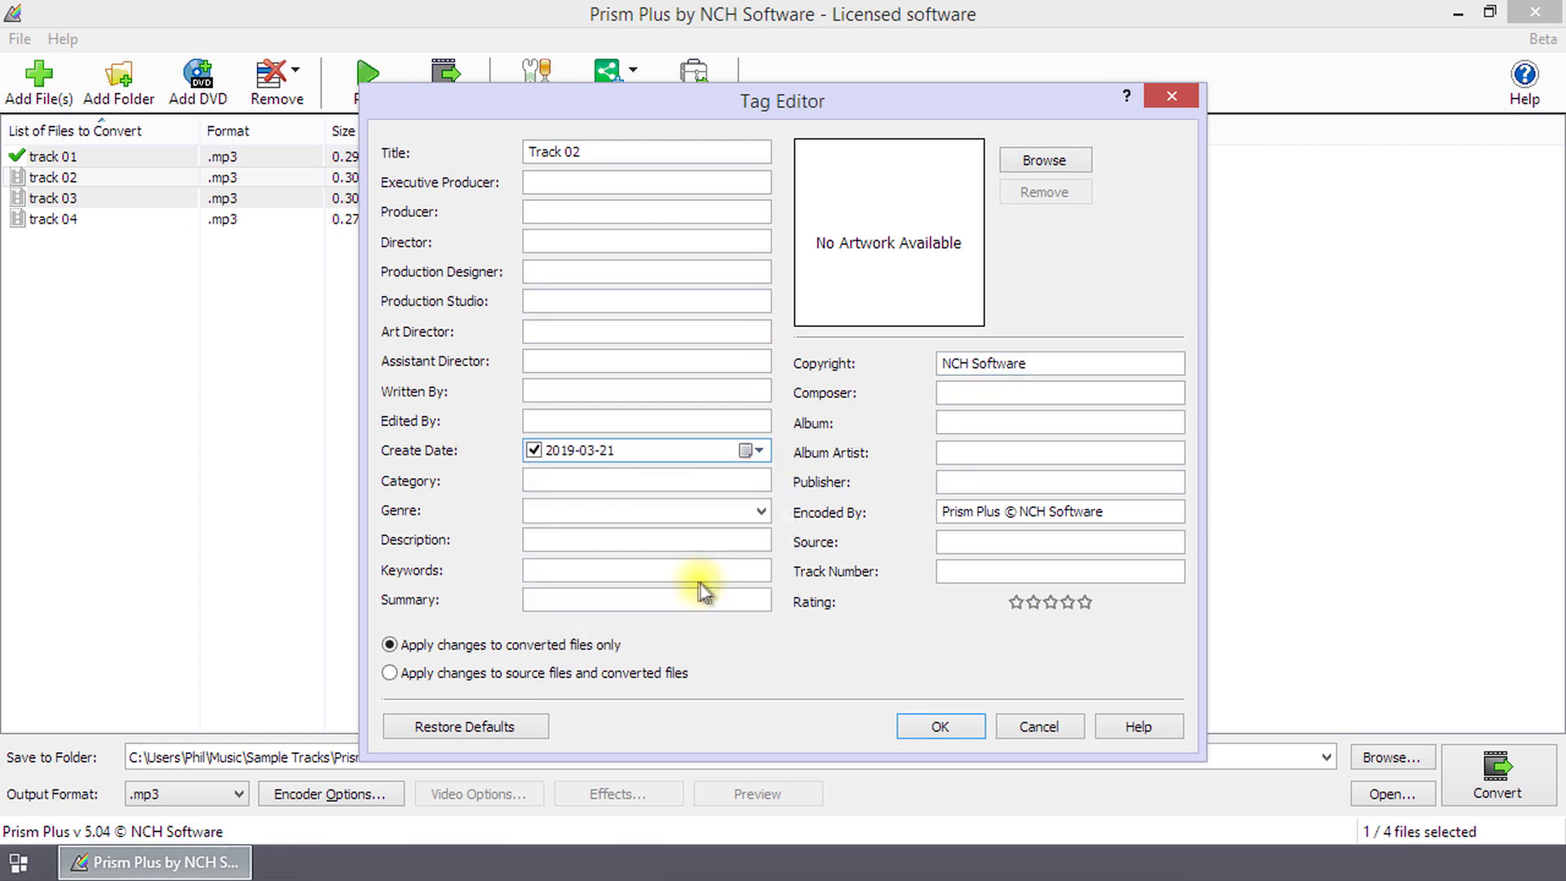
pyautogui.click(760, 511)
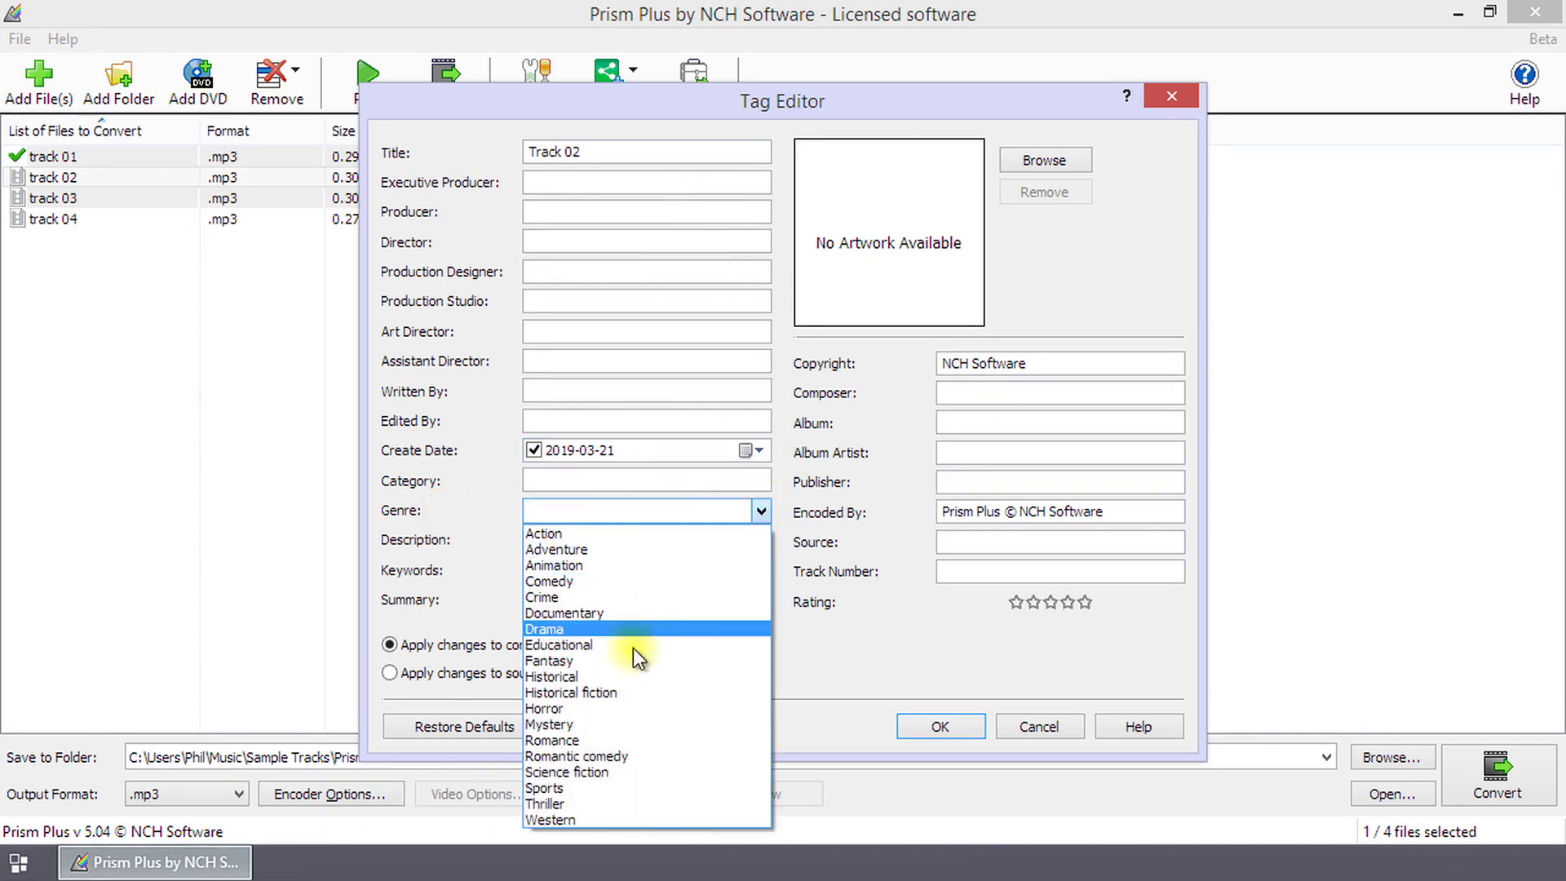
pyautogui.click(633, 647)
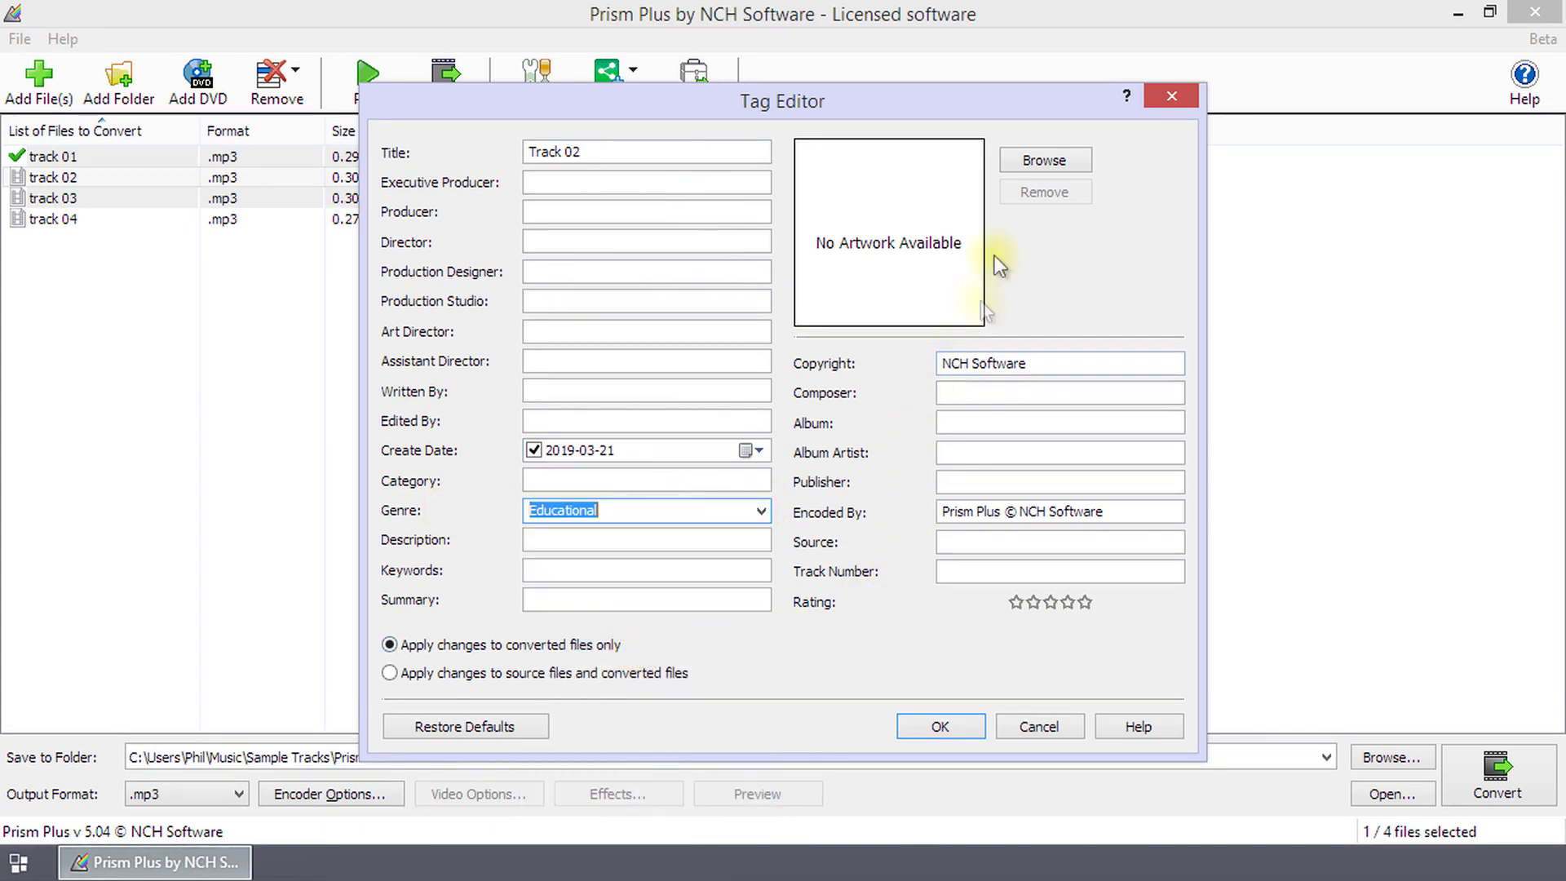
# Load NCH-logo.png as track 02's cover art, rate it five stars, then restore tag defaults
pyautogui.click(1060, 160)
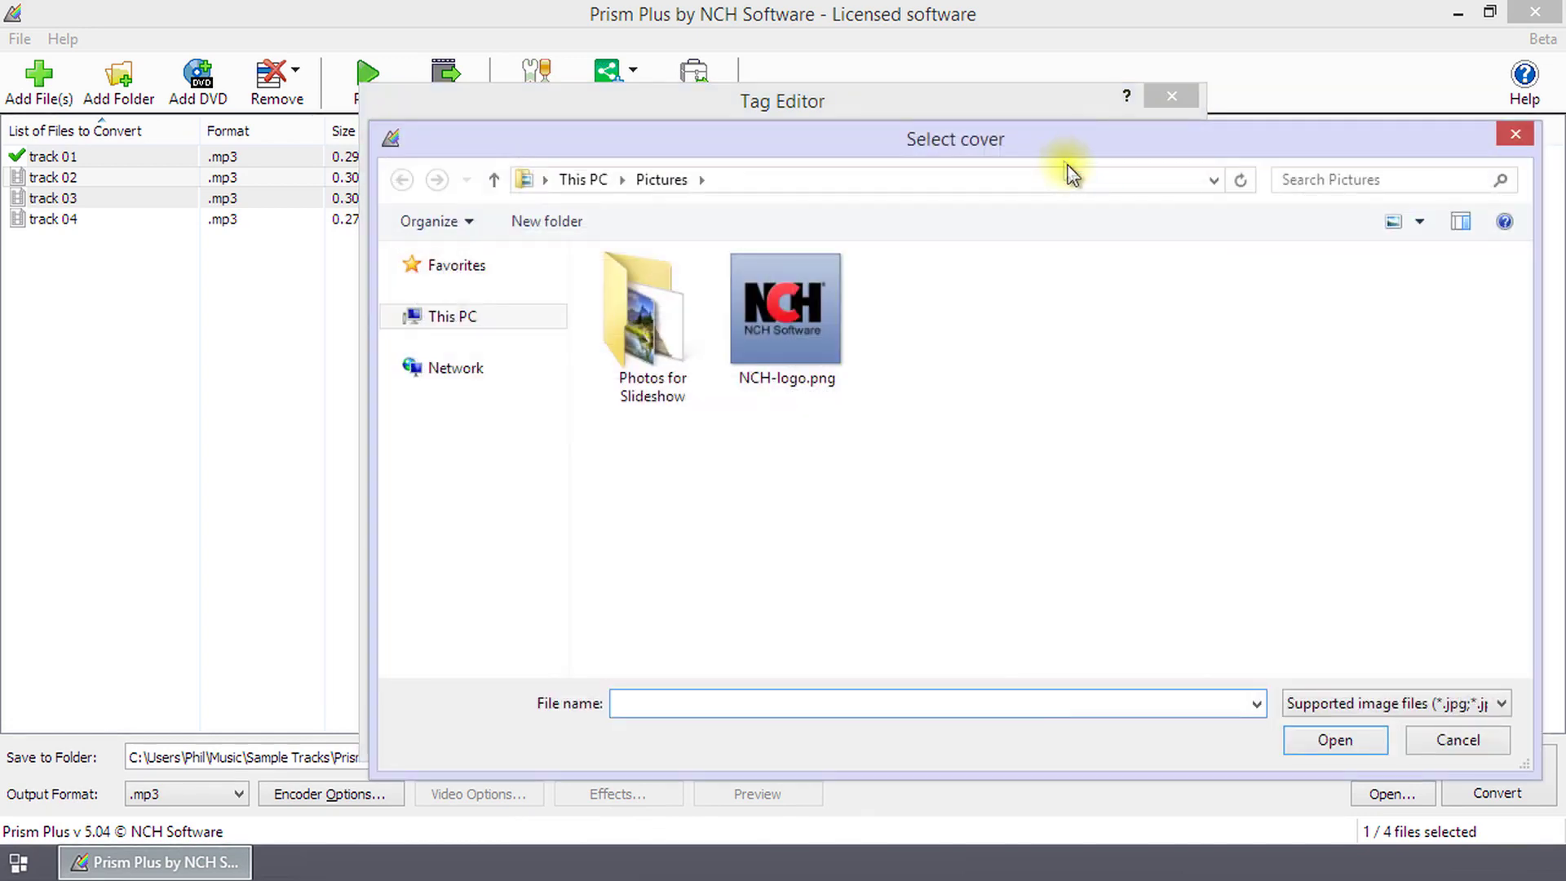
pyautogui.click(829, 329)
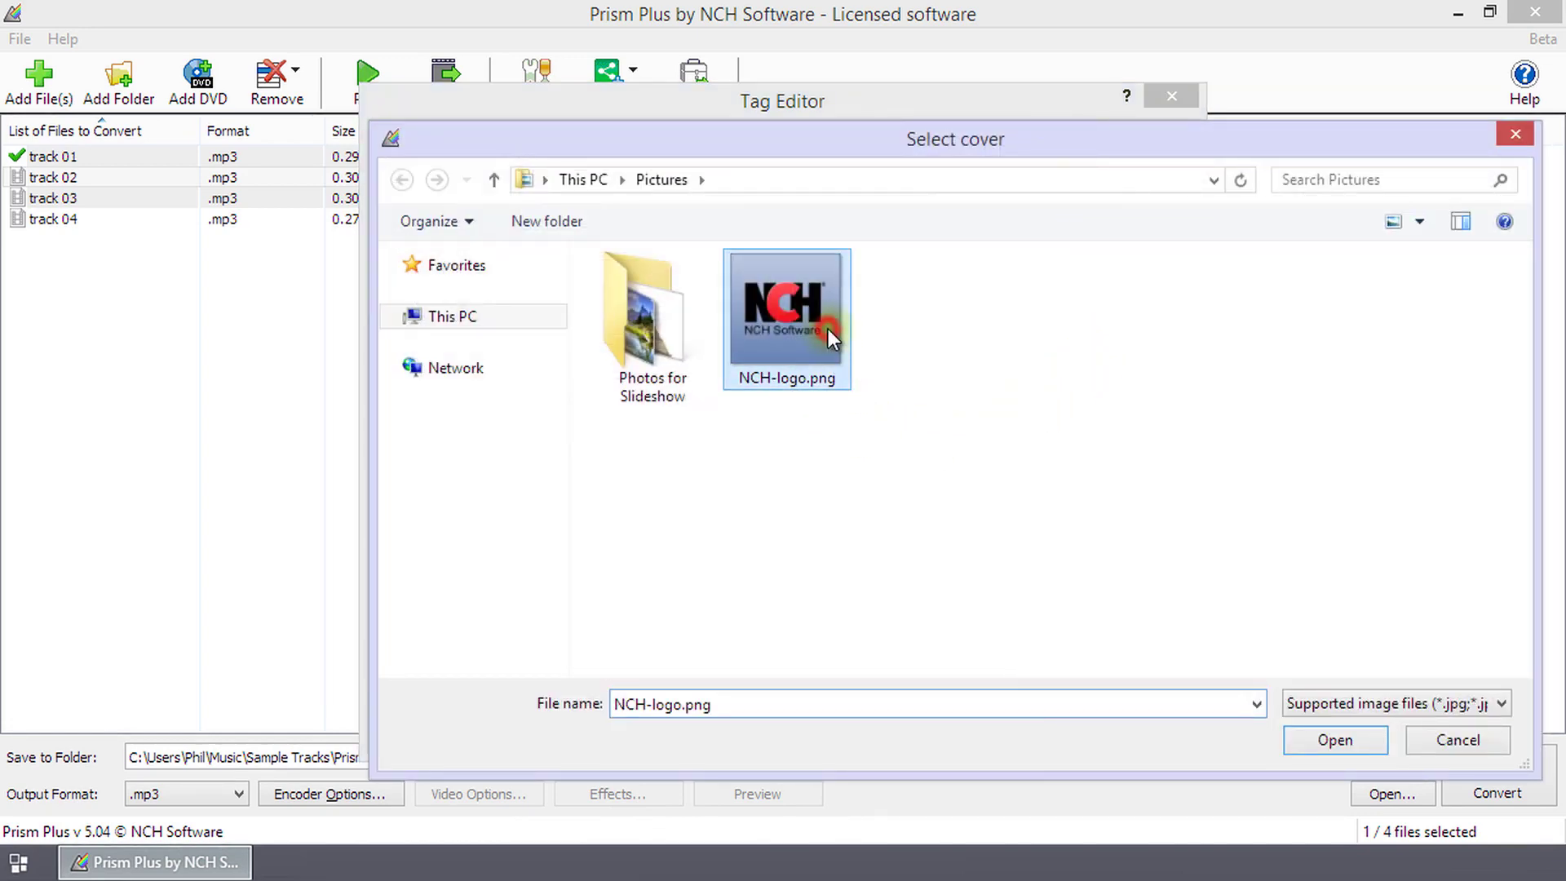
pyautogui.click(1330, 746)
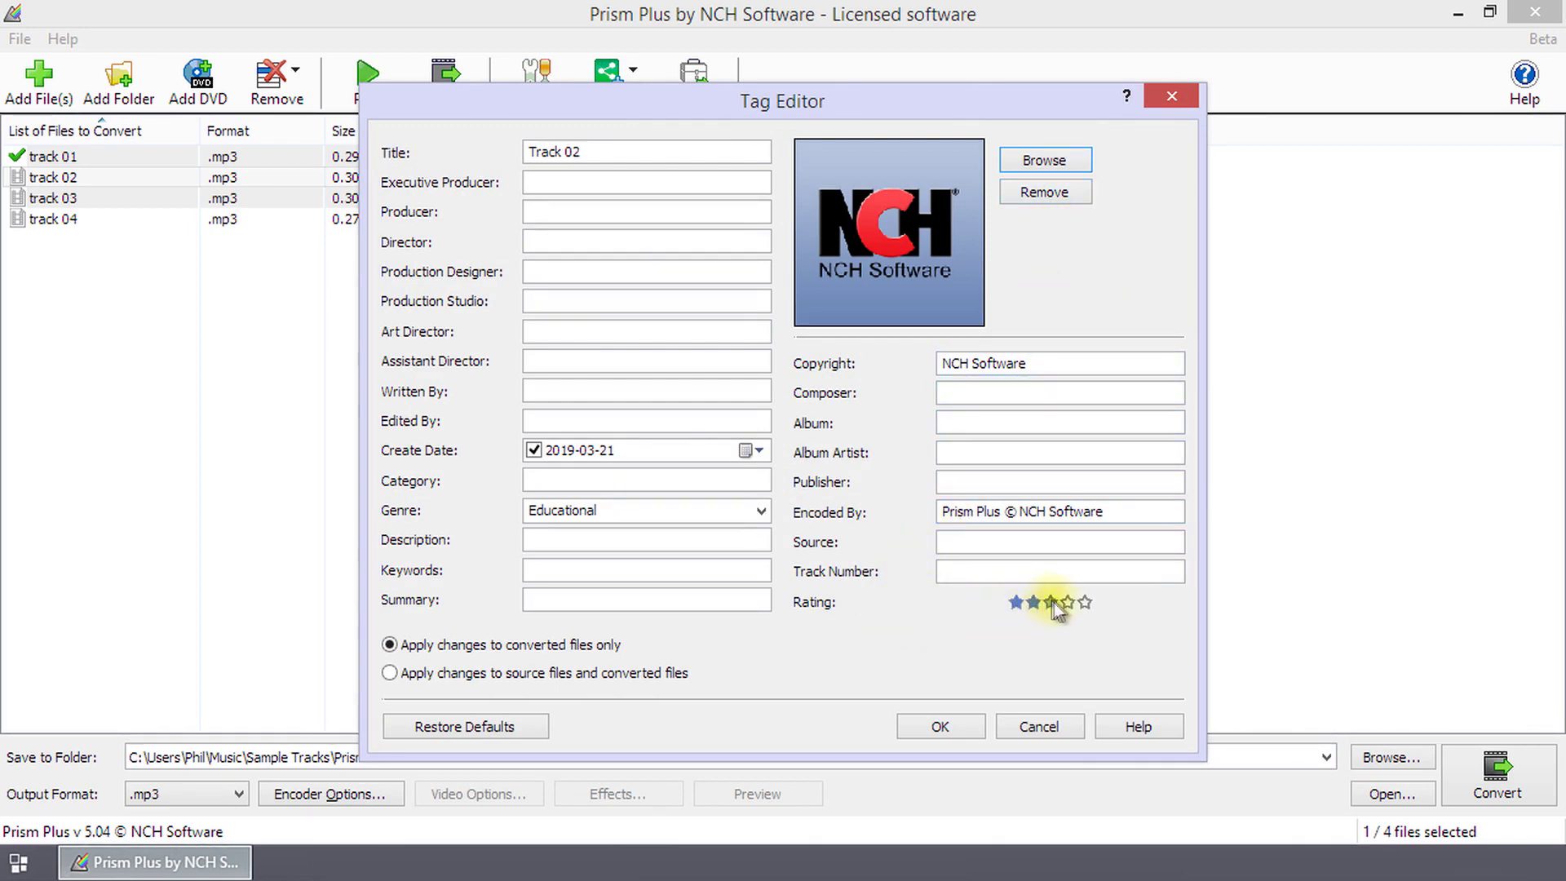
pyautogui.click(1073, 604)
pyautogui.click(459, 721)
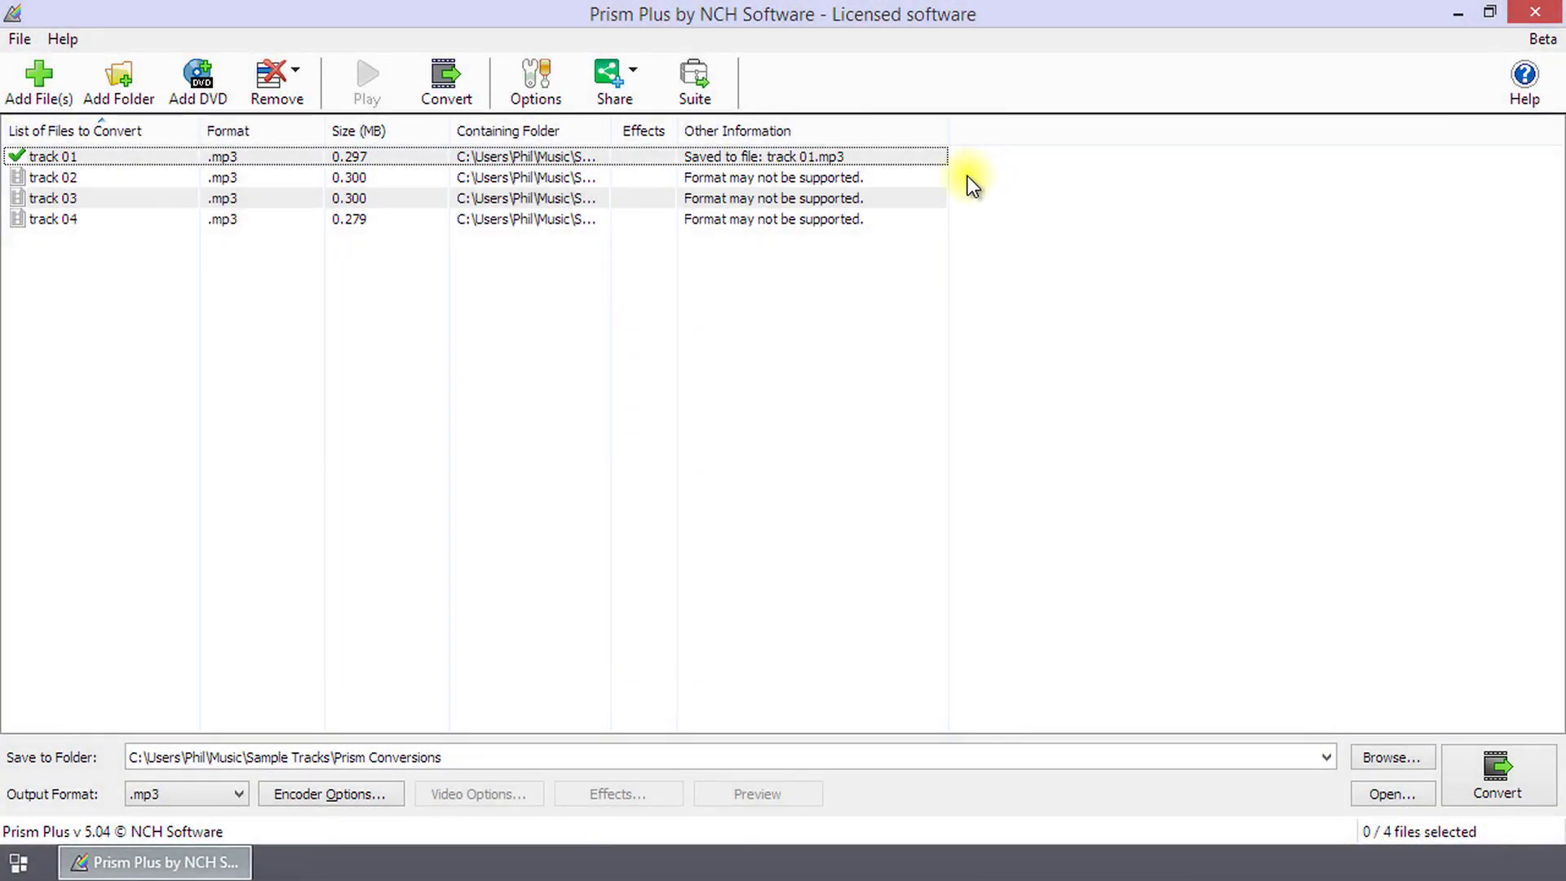
# Select tracks 01 and 02 together and enter NCH Software as their shared Publisher tag
pyautogui.moveTo(965, 182); pyautogui.dragTo(899, 160)
pyautogui.rightClick(899, 160)
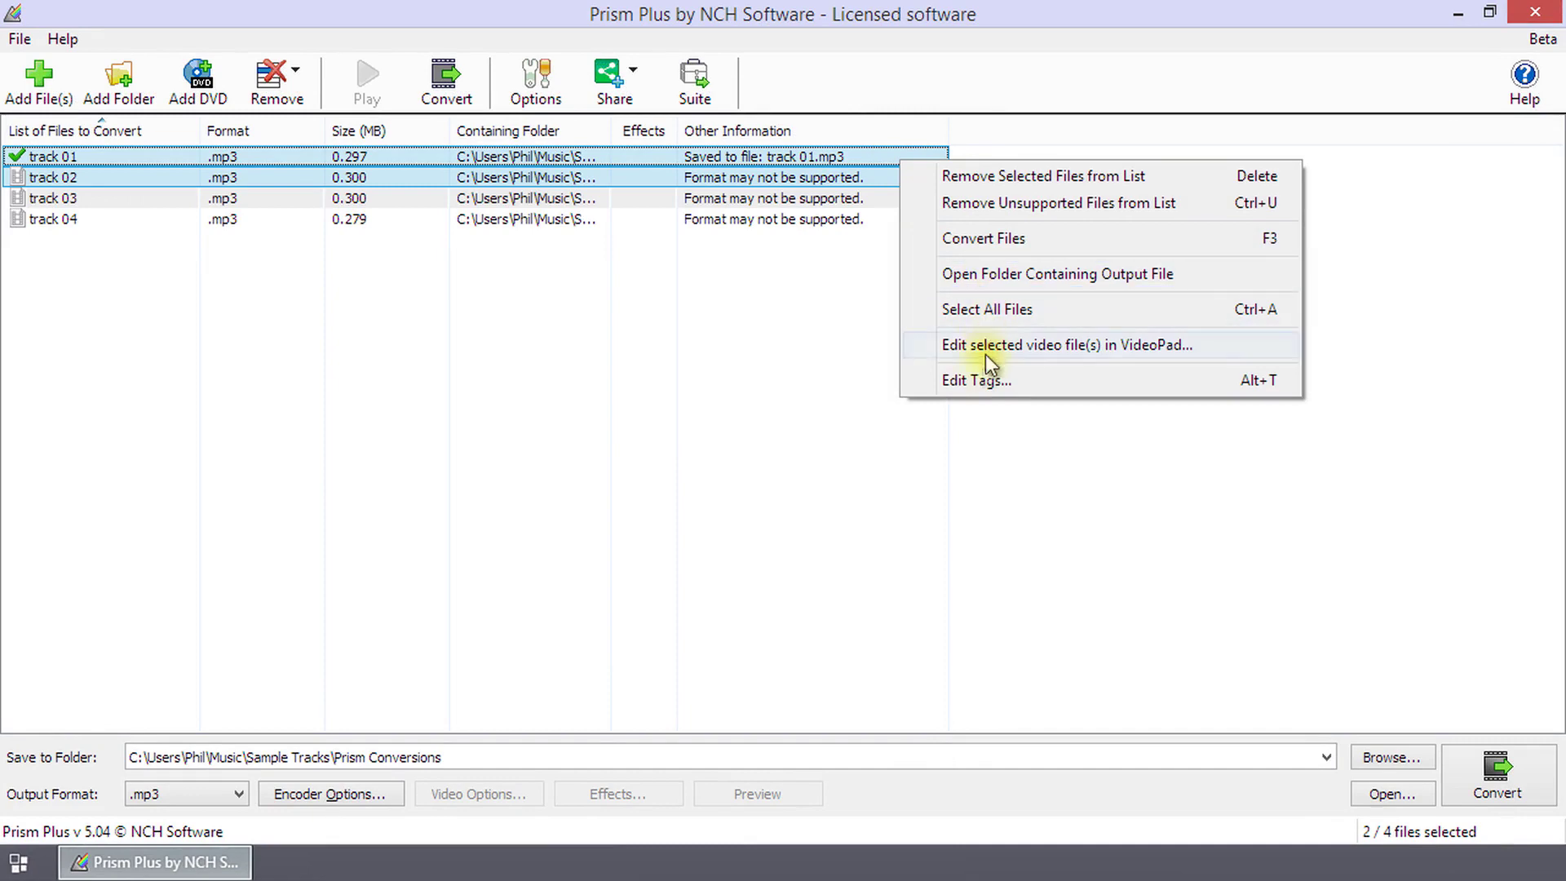
pyautogui.click(978, 381)
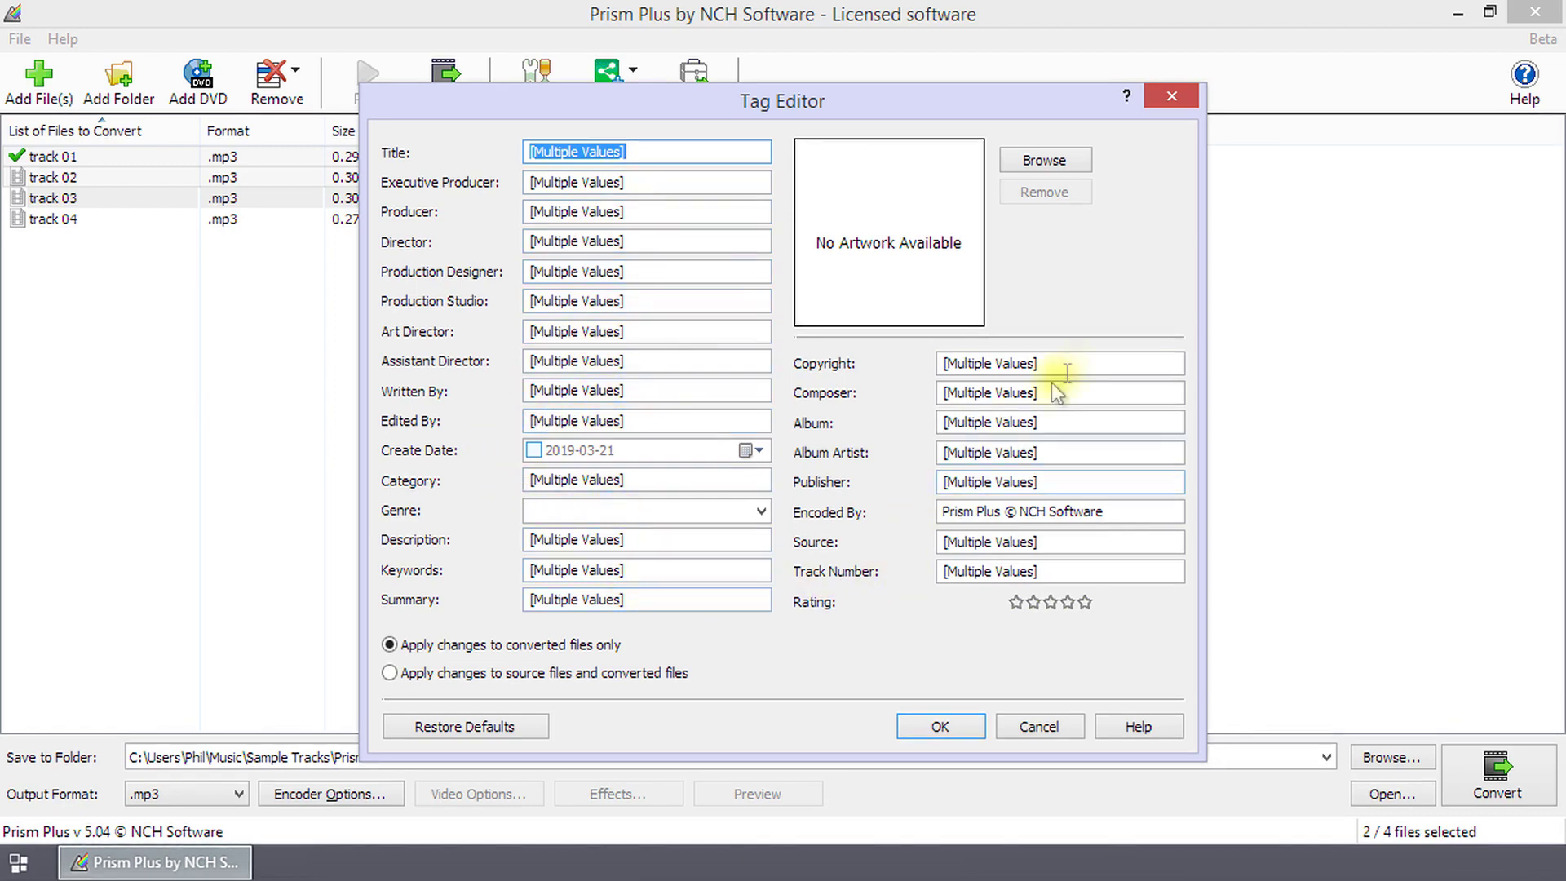
pyautogui.moveTo(1086, 365); pyautogui.dragTo(873, 365)
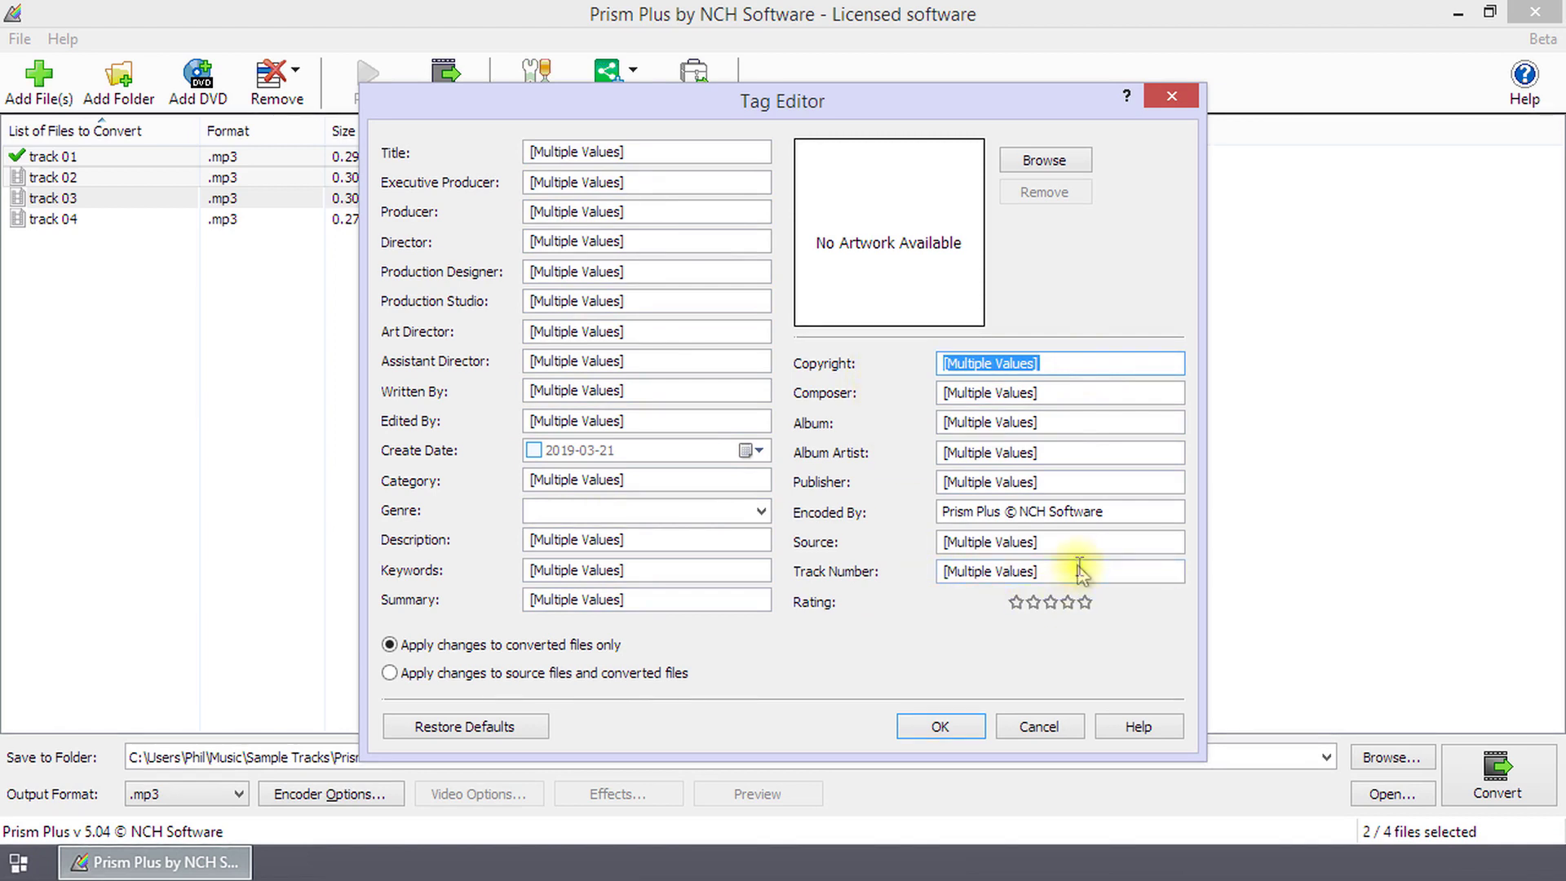
pyautogui.moveTo(1060, 483); pyautogui.dragTo(865, 467)
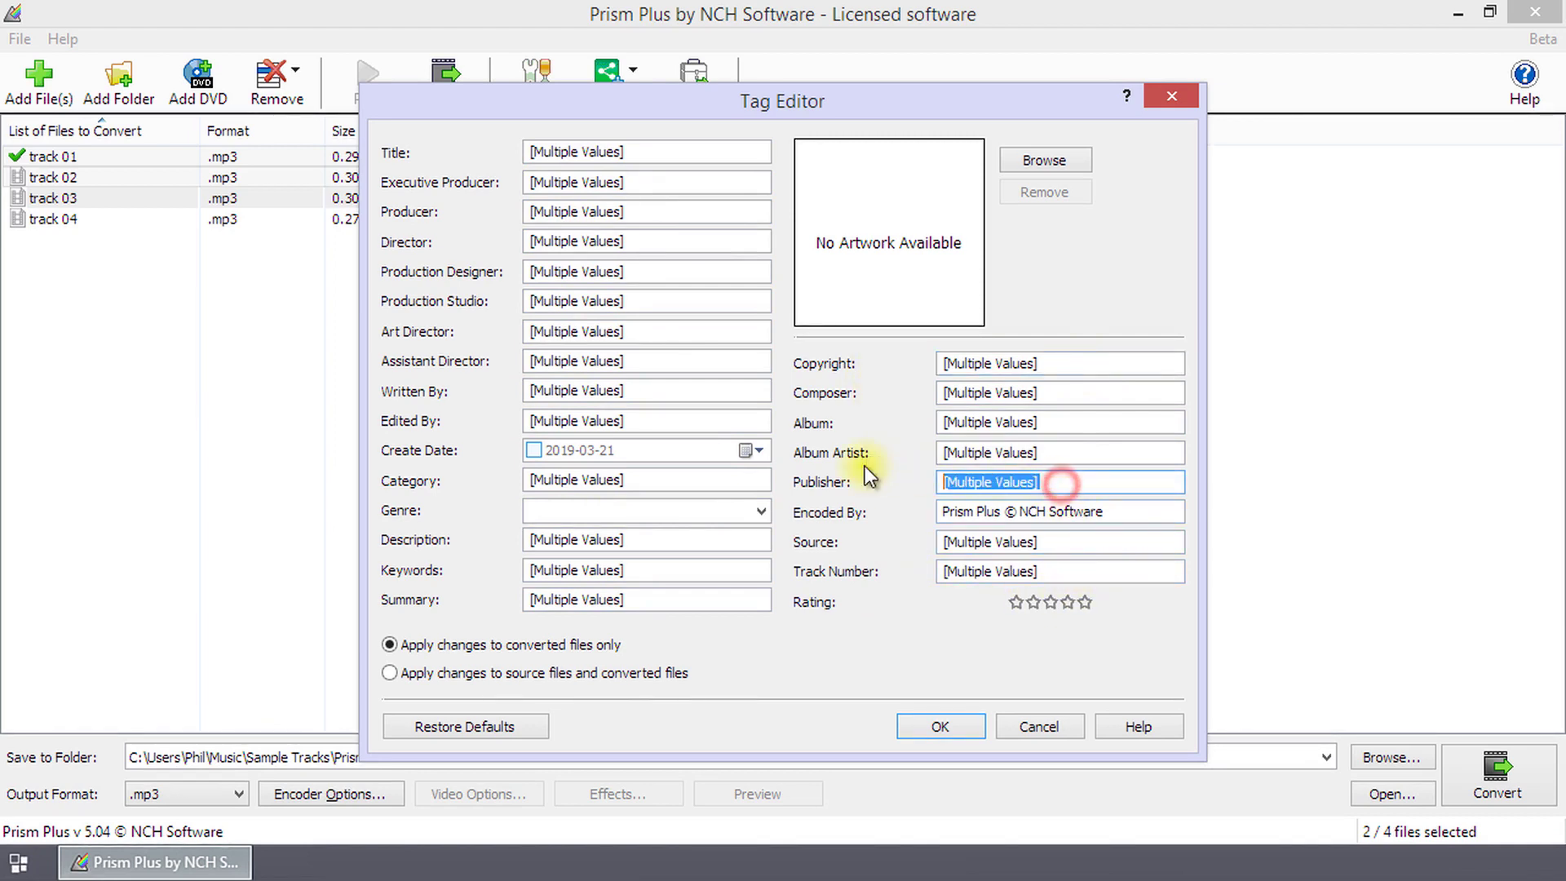
pyautogui.write('NCH Softwa')
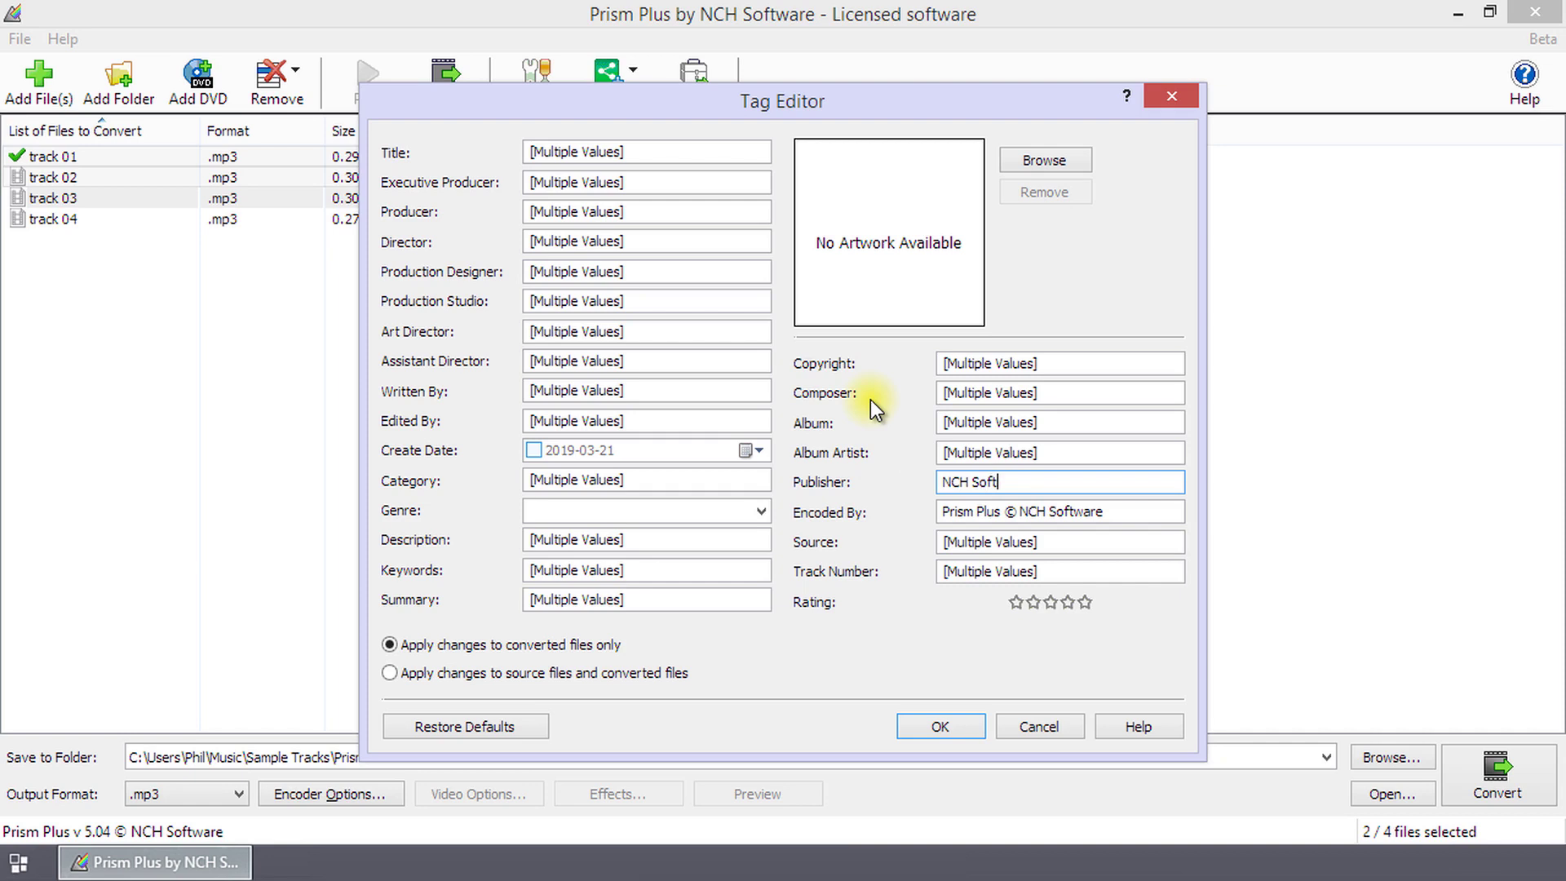
pyautogui.write('re')
pyautogui.click(947, 725)
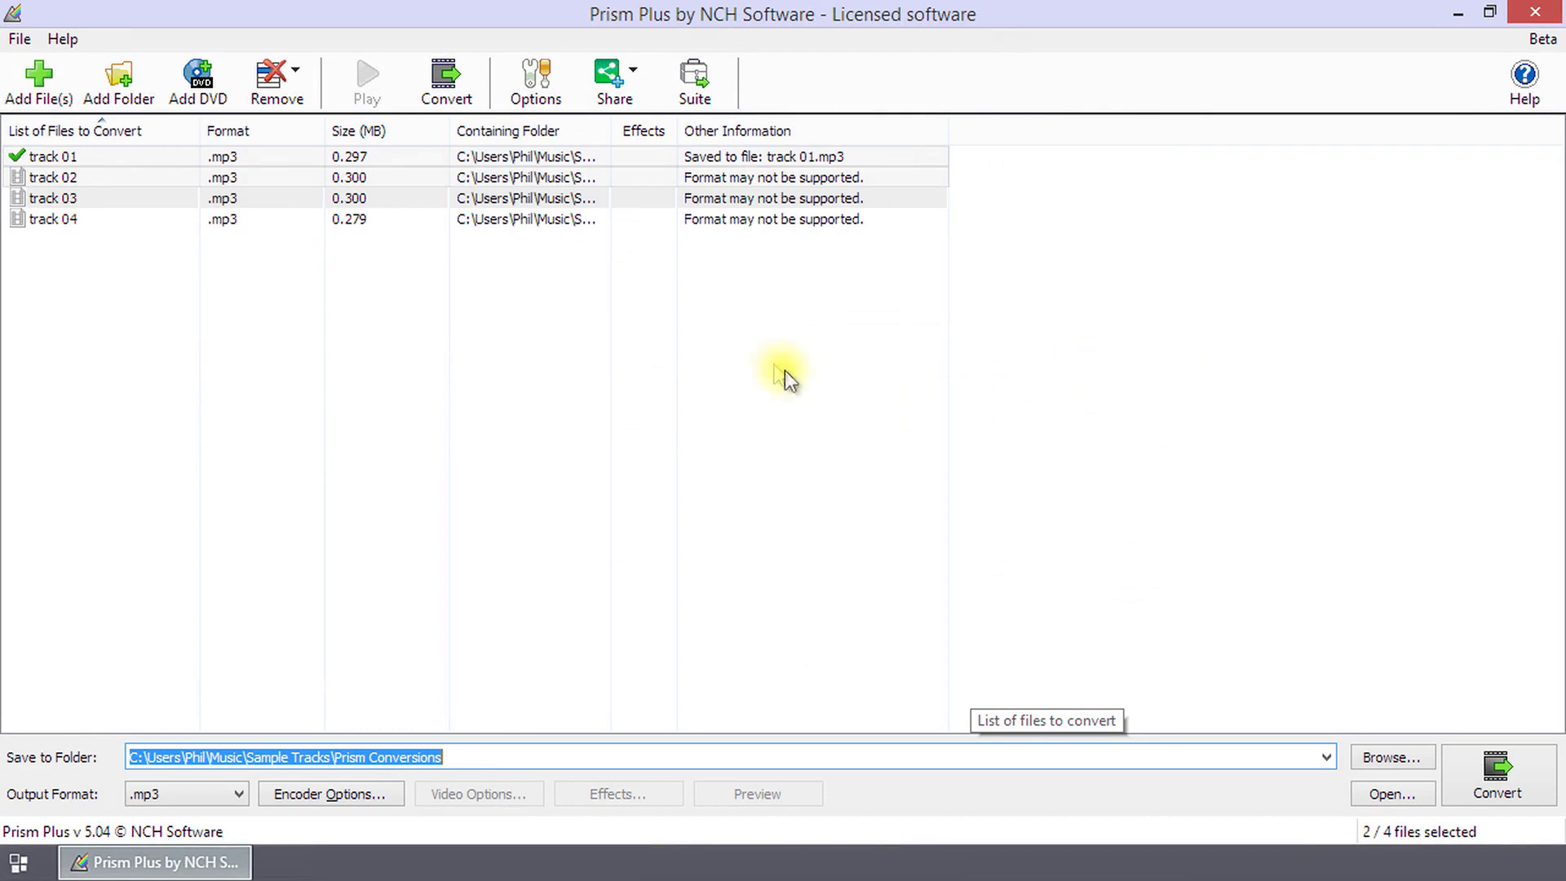
# In Options, File properties, set the default Copyright to NCH Software and confirm with OK
pyautogui.click(552, 91)
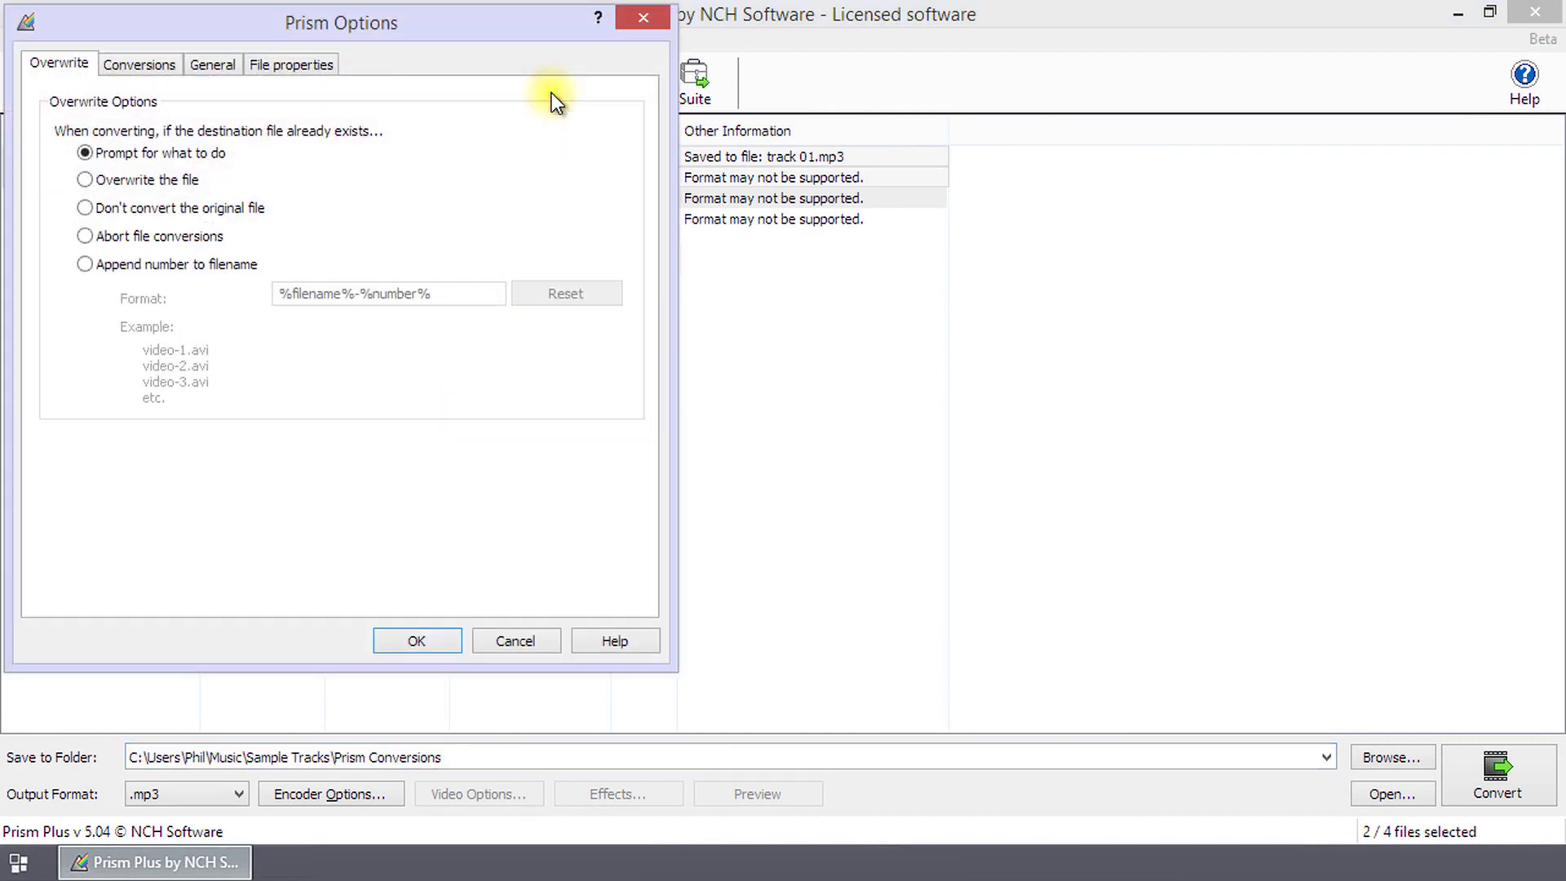
pyautogui.click(323, 70)
pyautogui.moveTo(400, 25); pyautogui.dragTo(780, 141)
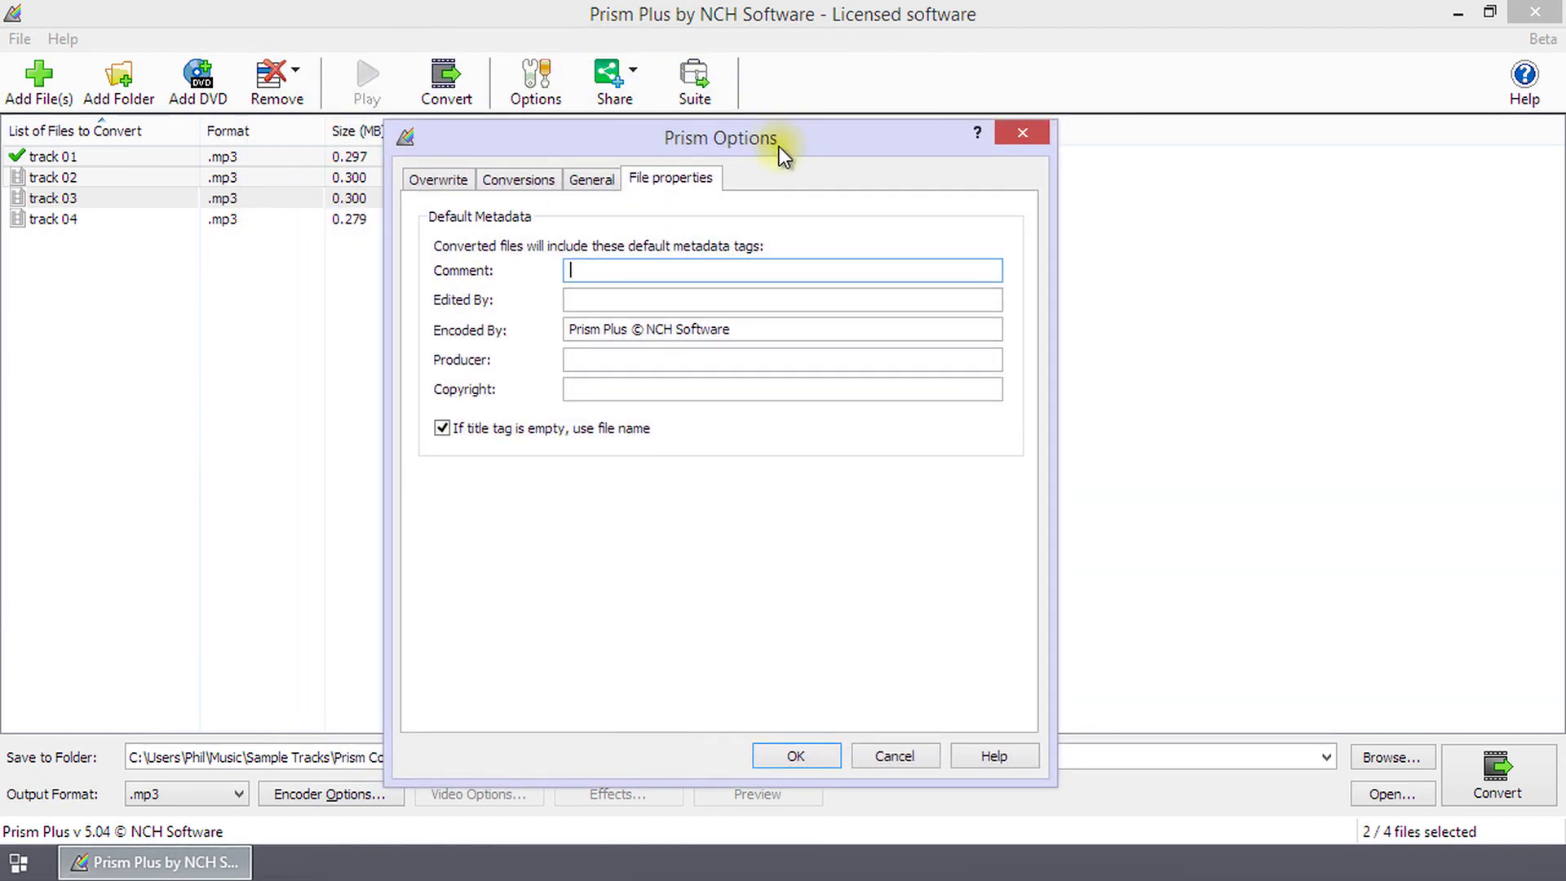
pyautogui.click(645, 389)
pyautogui.write('NCH So')
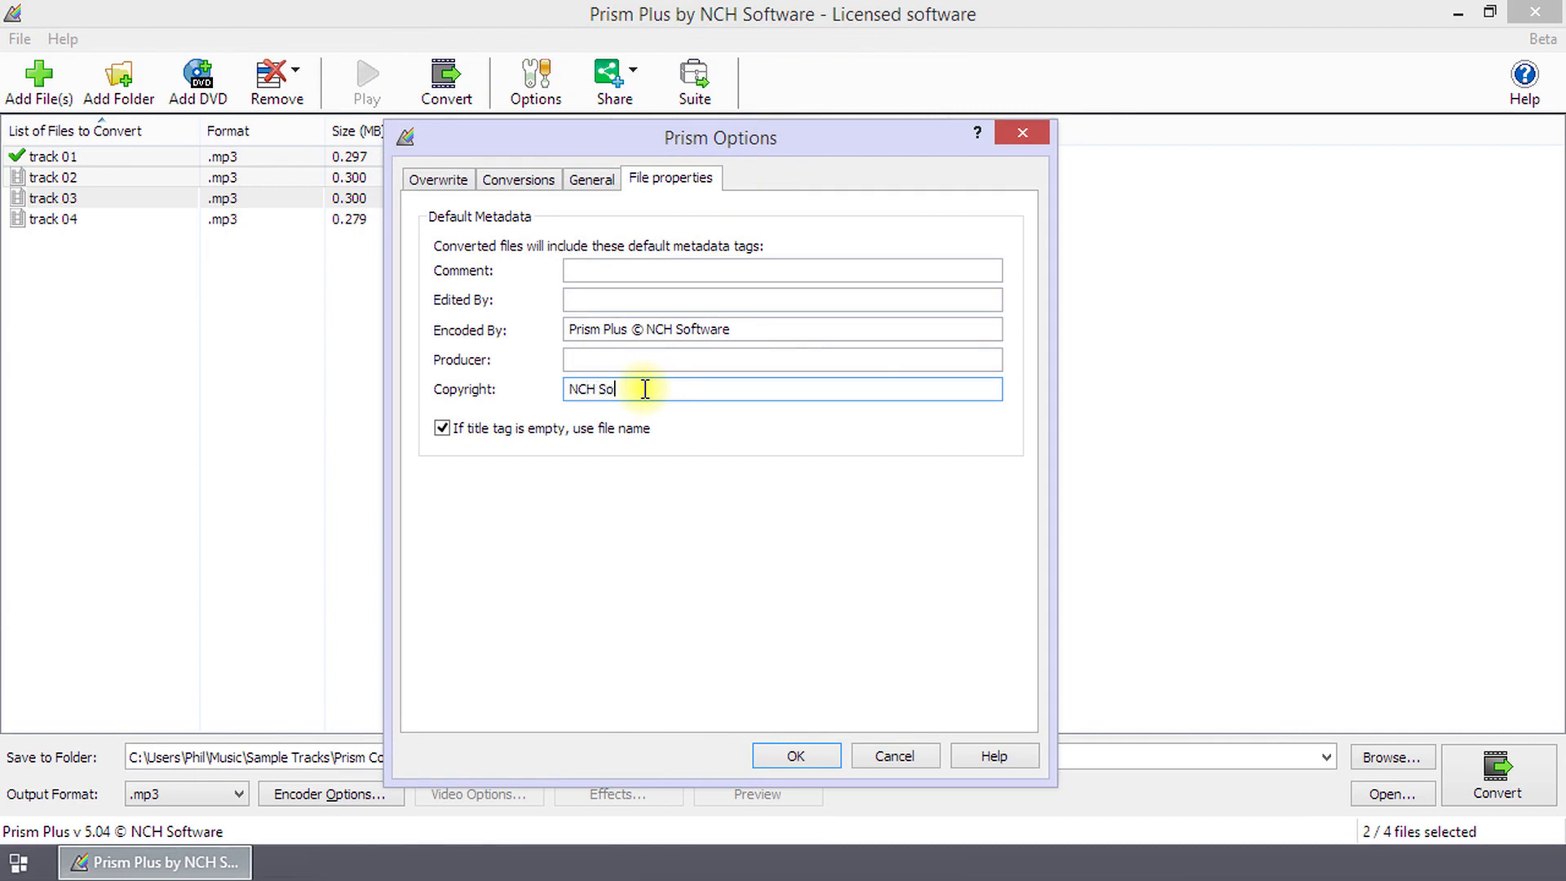
pyautogui.write('ftware')
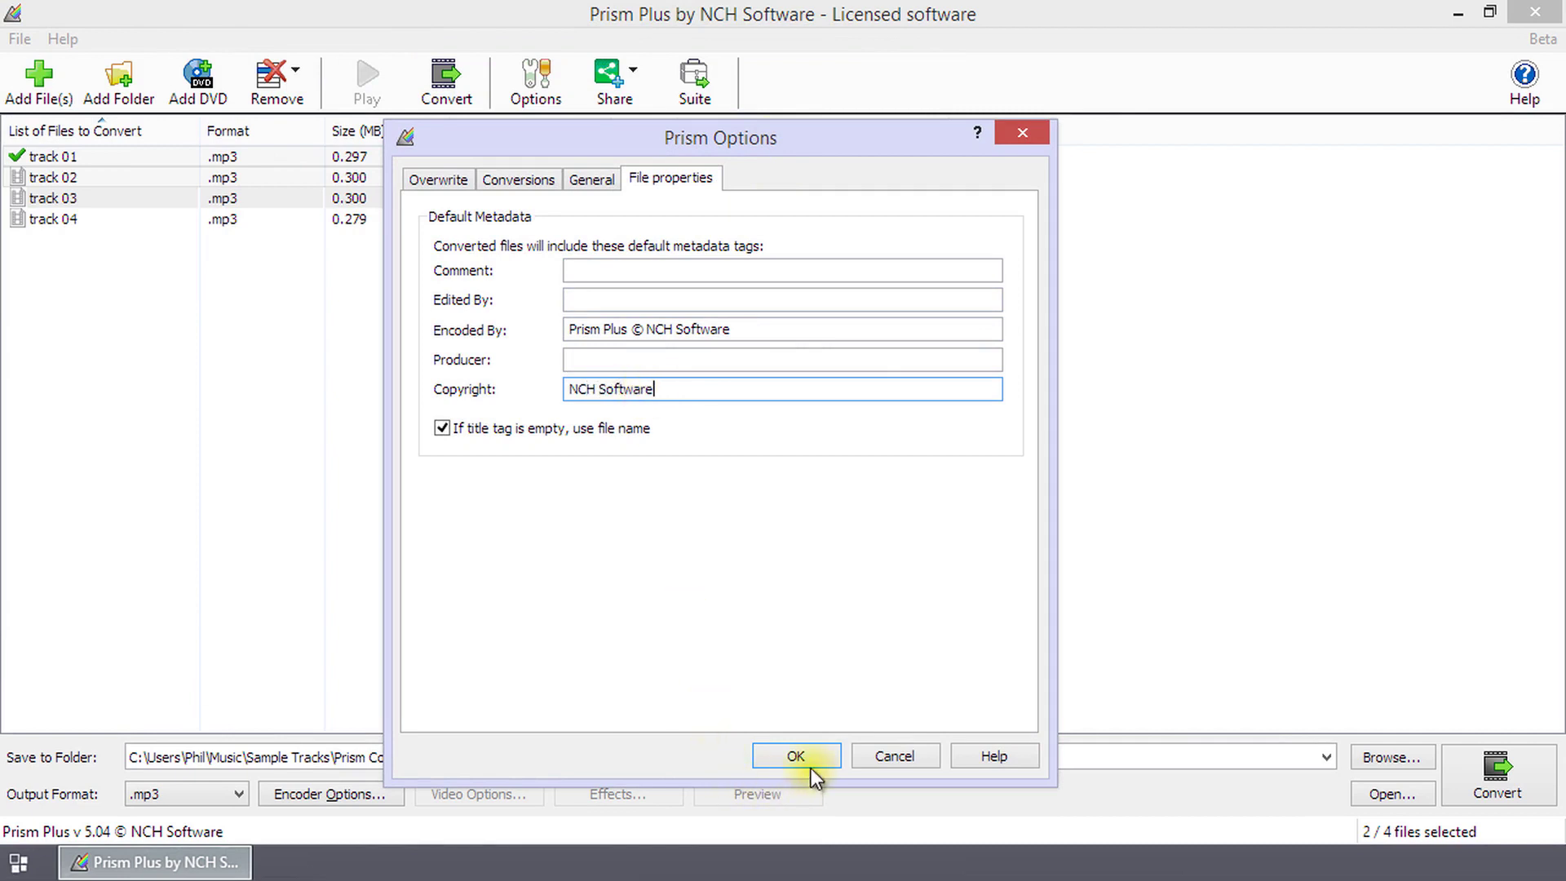
pyautogui.click(813, 756)
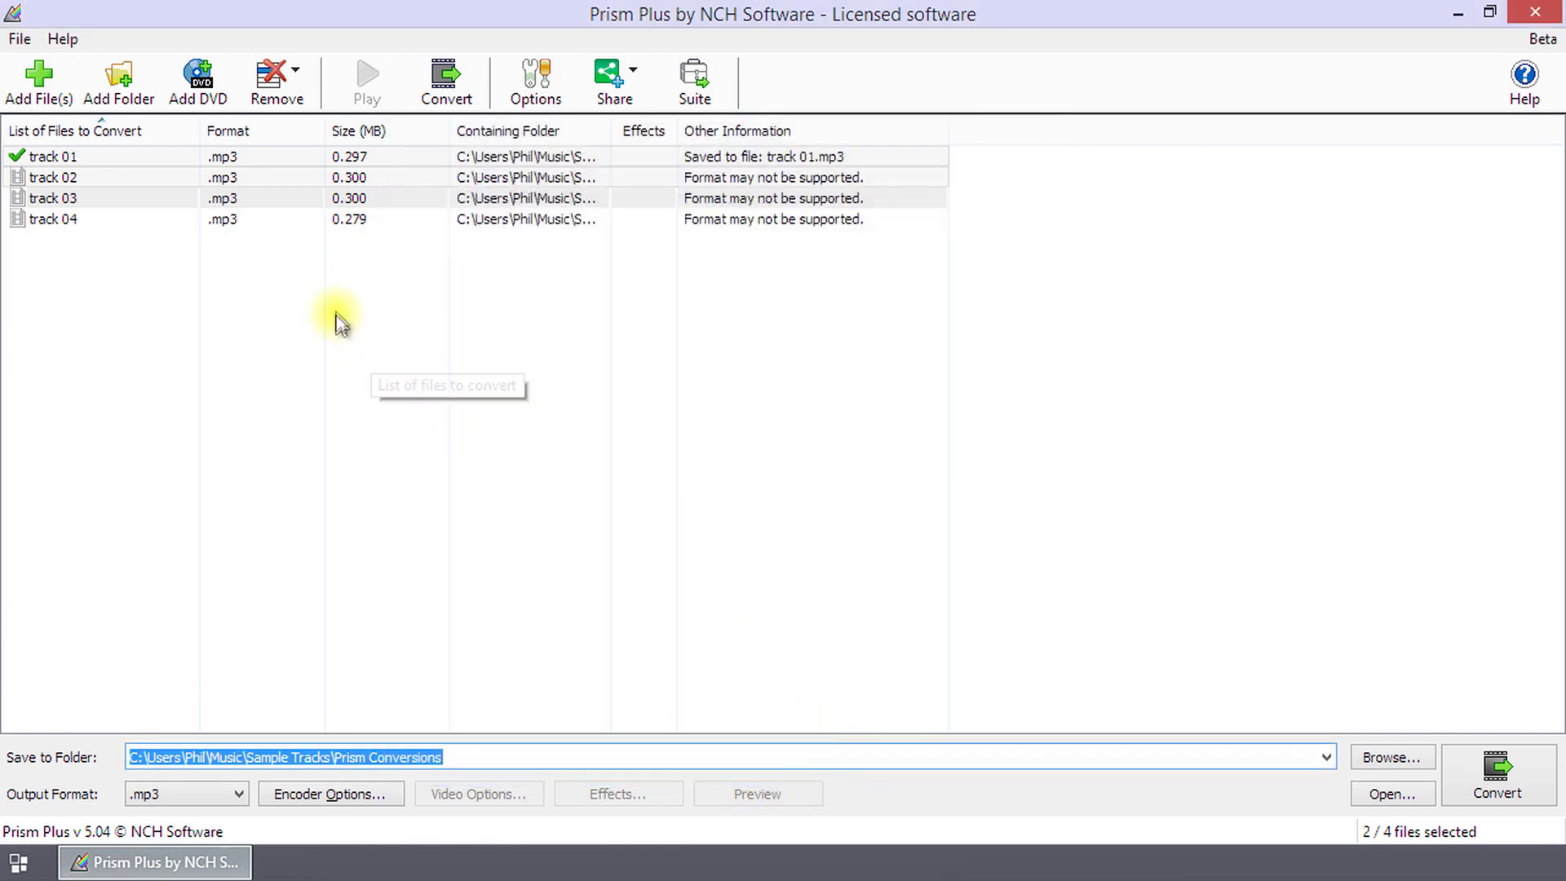
# Open the Tag Editor for track 04 from its right-click menu
pyautogui.rightClick(336, 217)
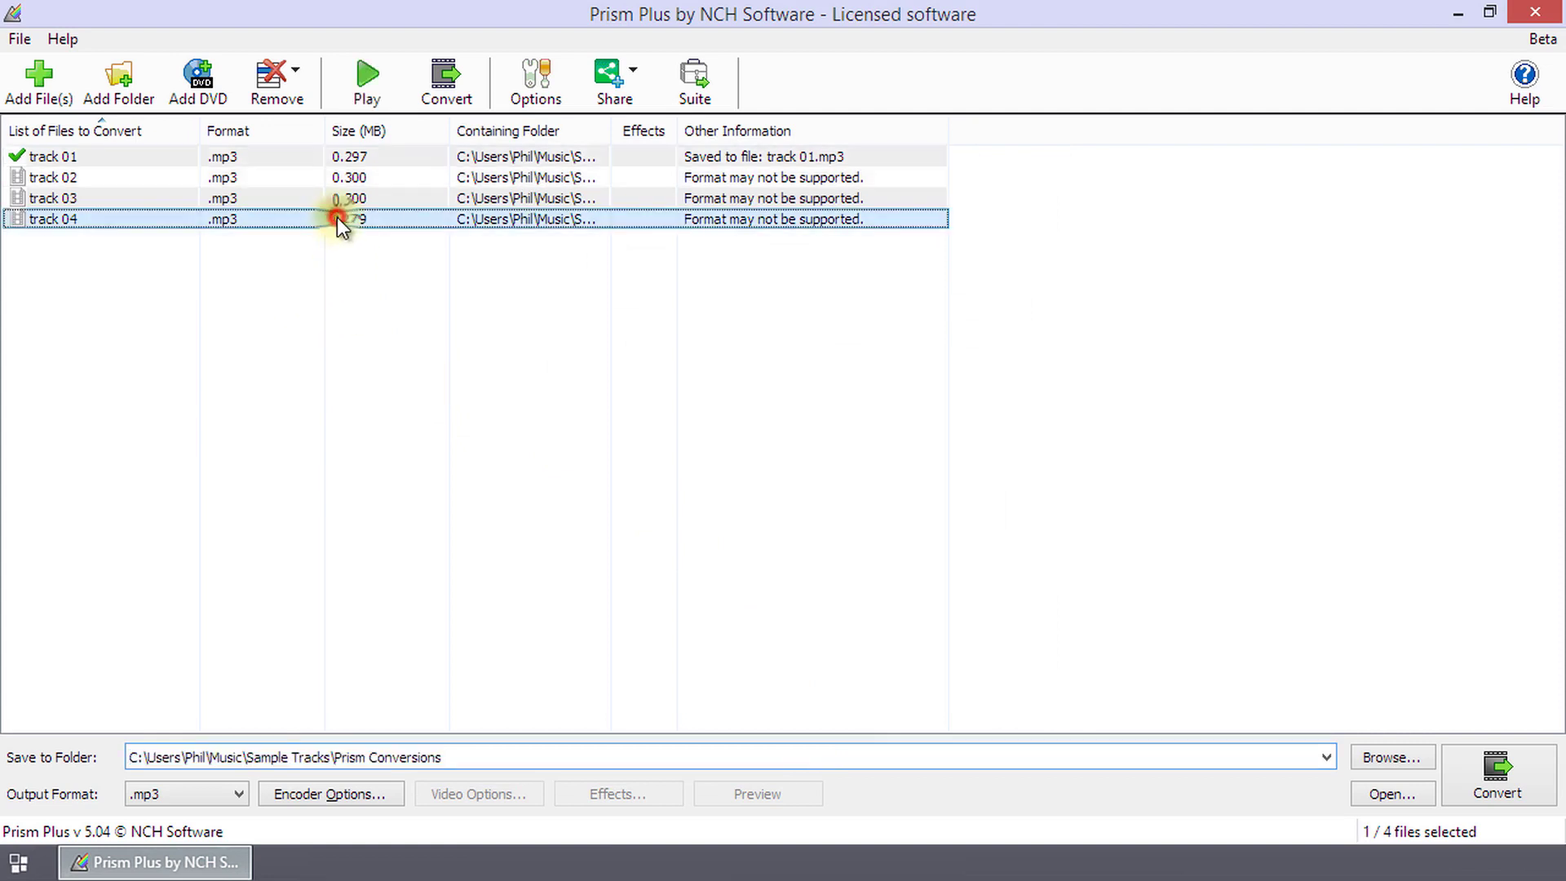
pyautogui.click(449, 535)
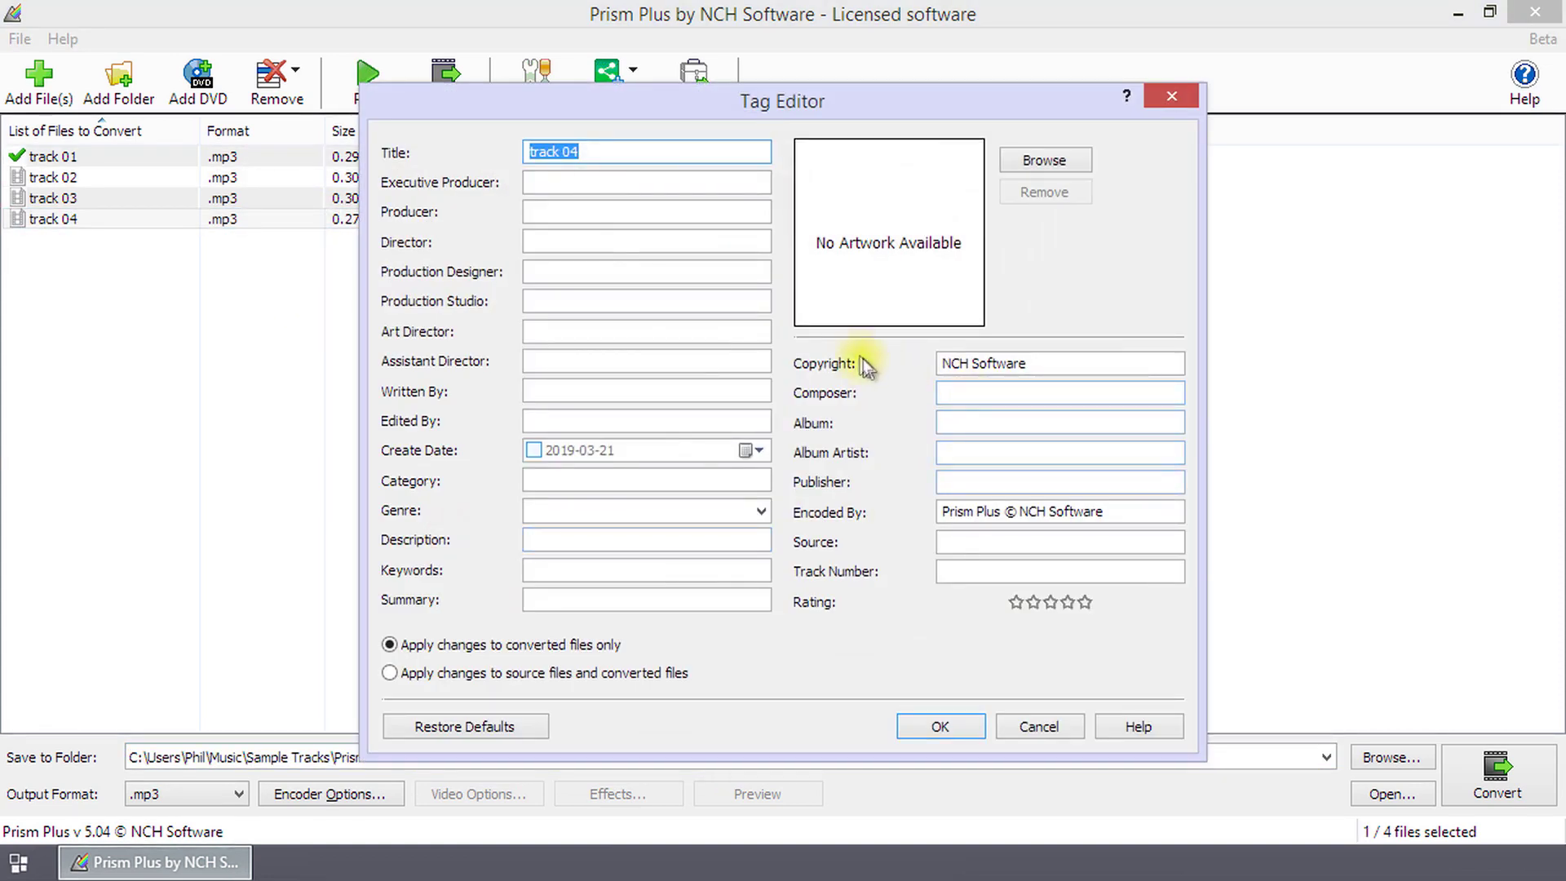